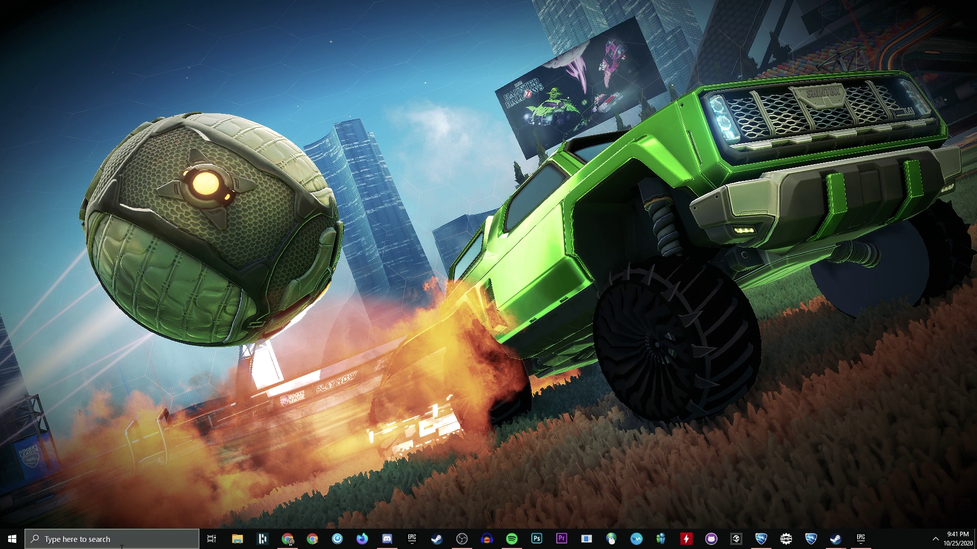
Open Task Manager by searching 'task', close it, then switch back to the running Rocket League.
left_click(133, 537)
type("task")
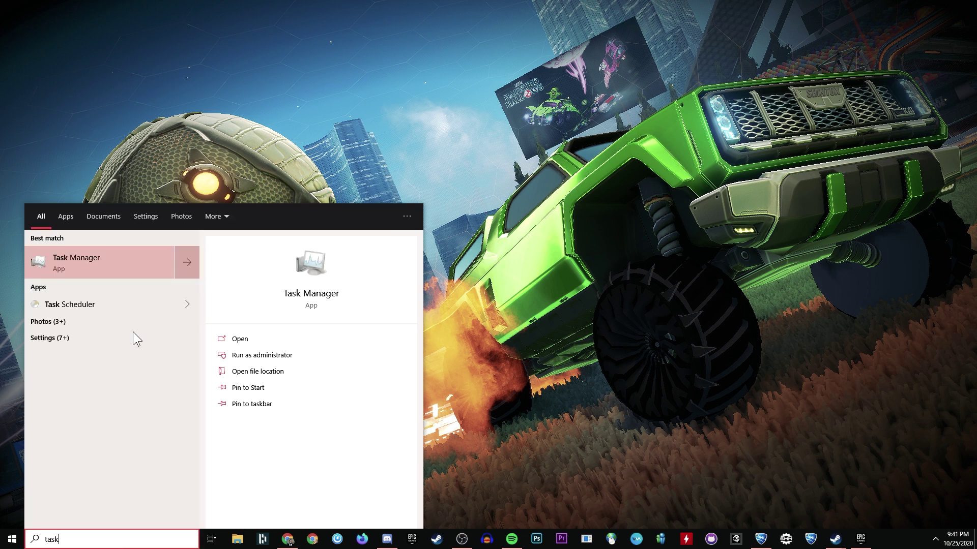
left_click(112, 273)
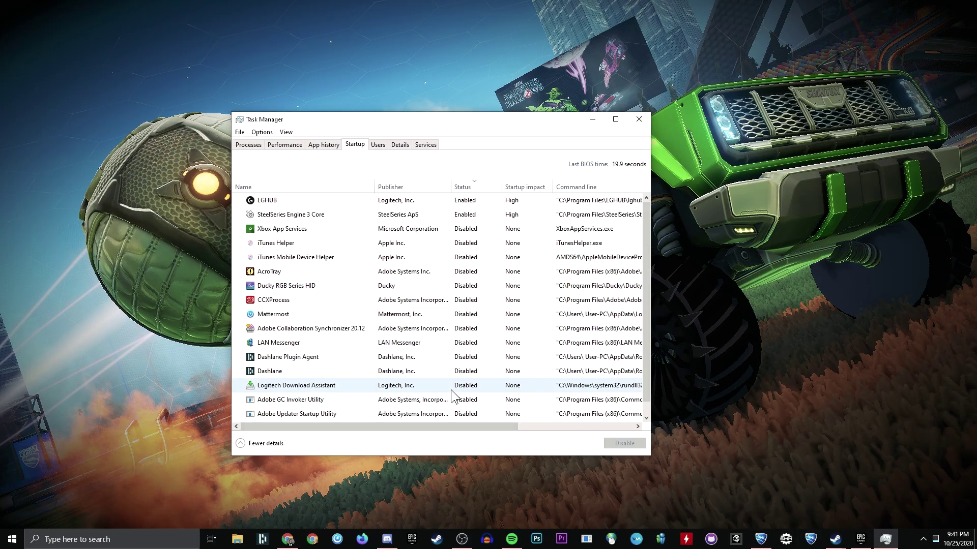
left_click(639, 122)
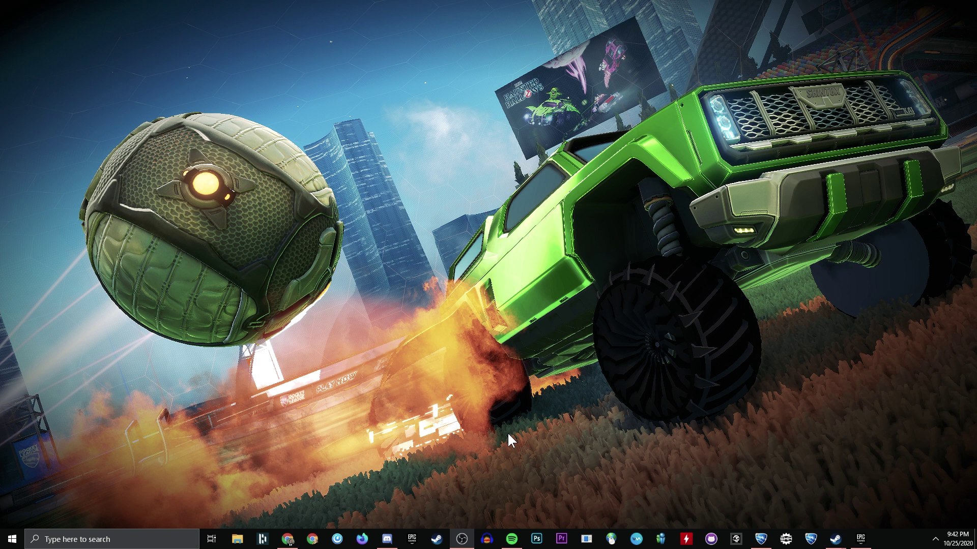
left_click(760, 539)
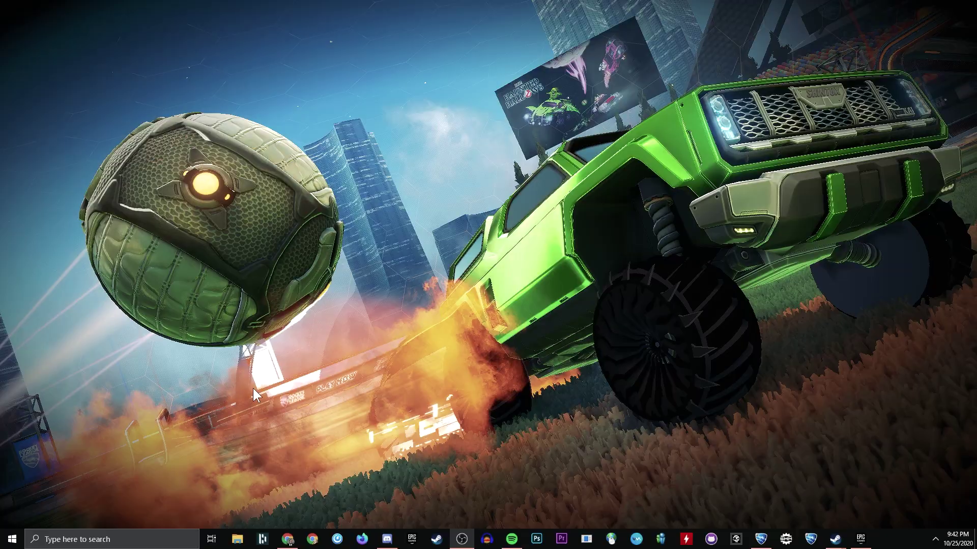
Search 'task' to reopen Task Manager and show the Details process list.
left_click(138, 538)
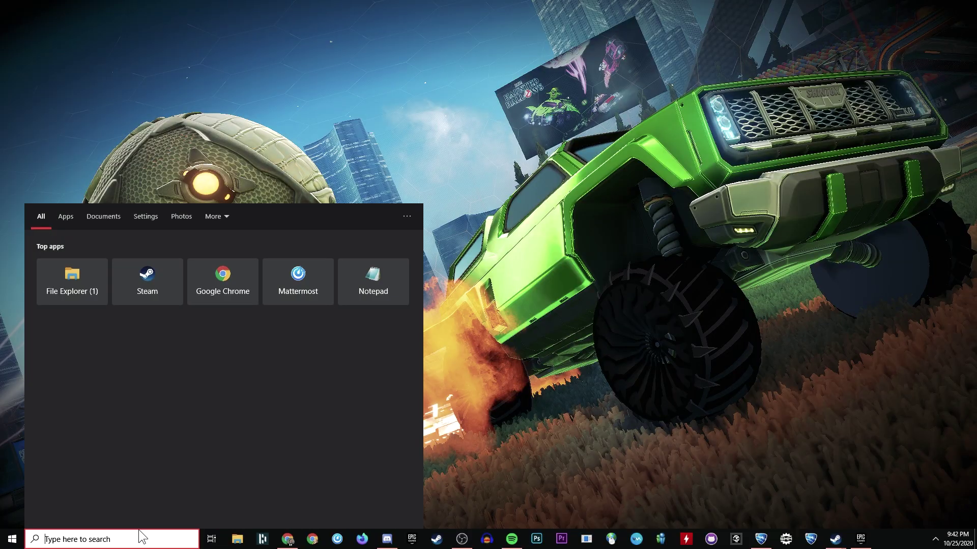
type("task")
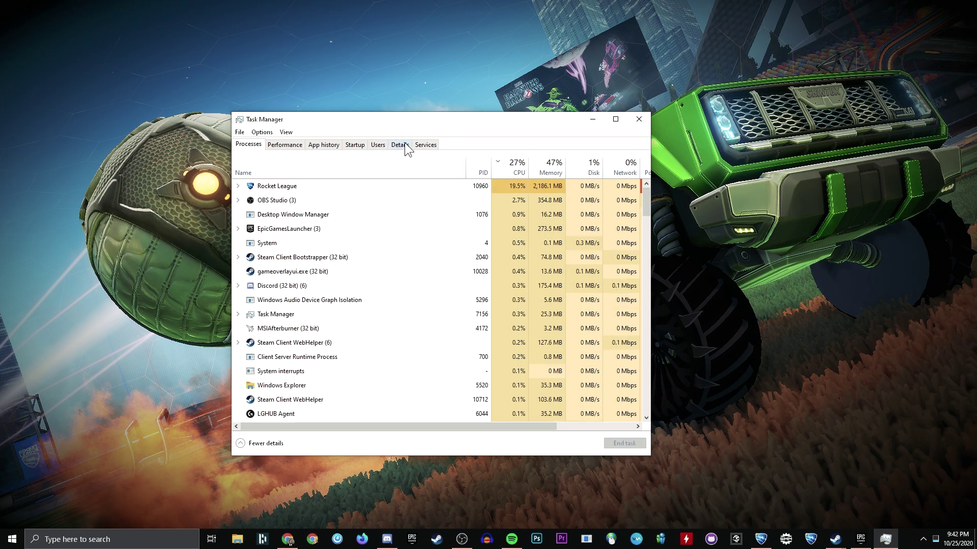
left_click(402, 146)
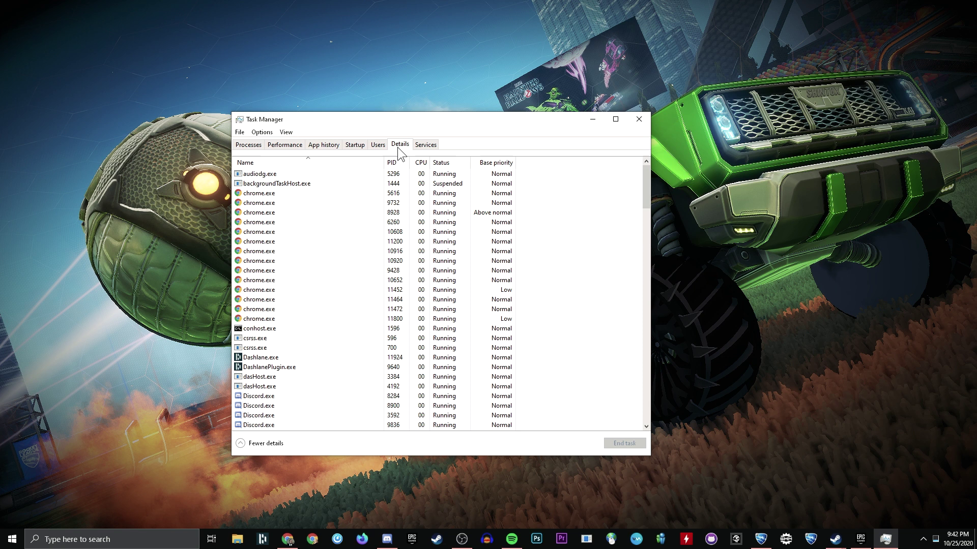
Enable the Base priority column through Select columns and confirm.
right_click(361, 160)
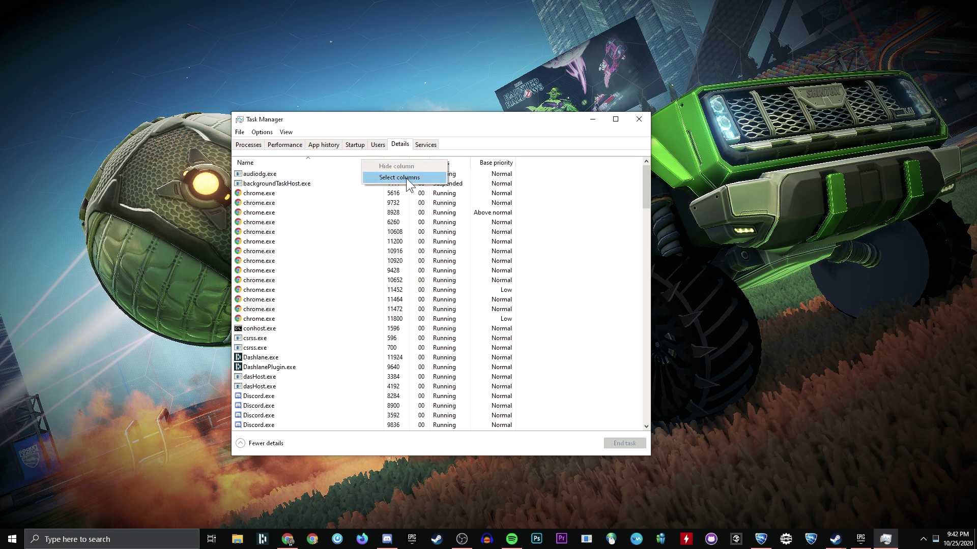
left_click(406, 178)
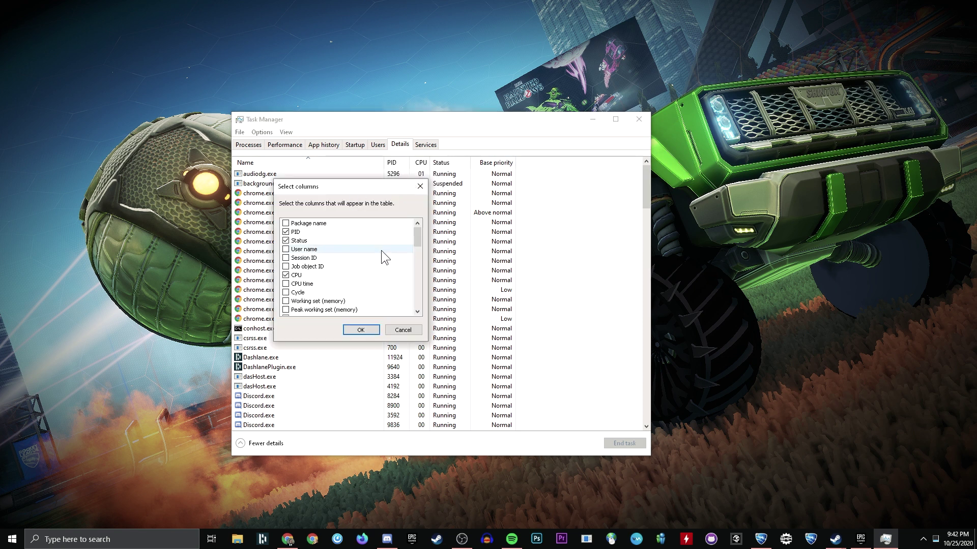
scroll(325, 252, "down", 1)
scroll(324, 252, "down", 4)
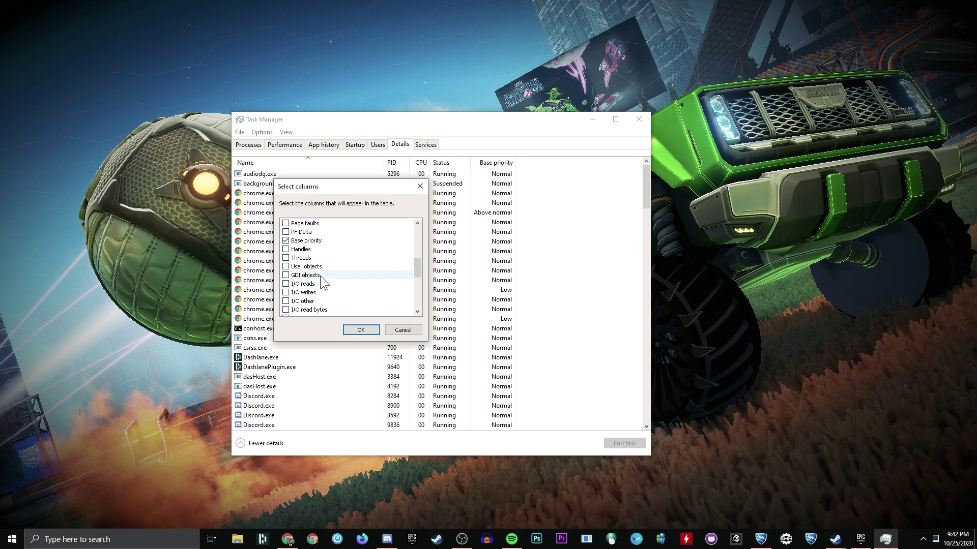
left_click(318, 267)
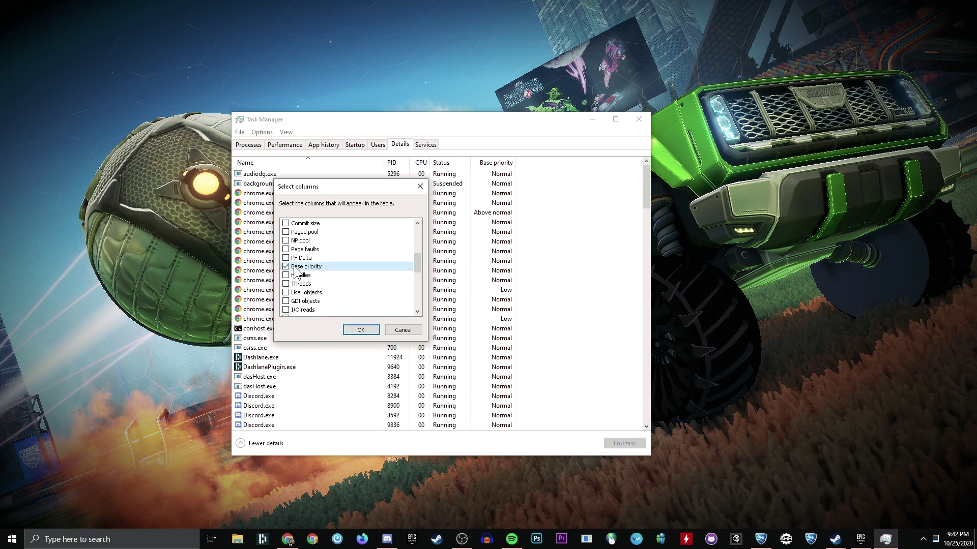
left_click(367, 328)
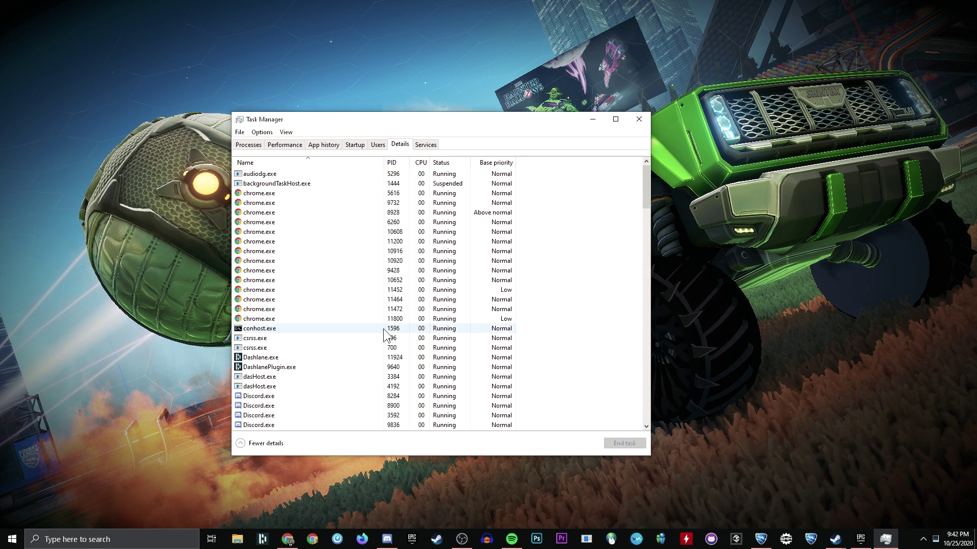
Sort by Base priority and set chrome.exe (PID 8928) and lghub.exe to Normal priority.
left_click(496, 163)
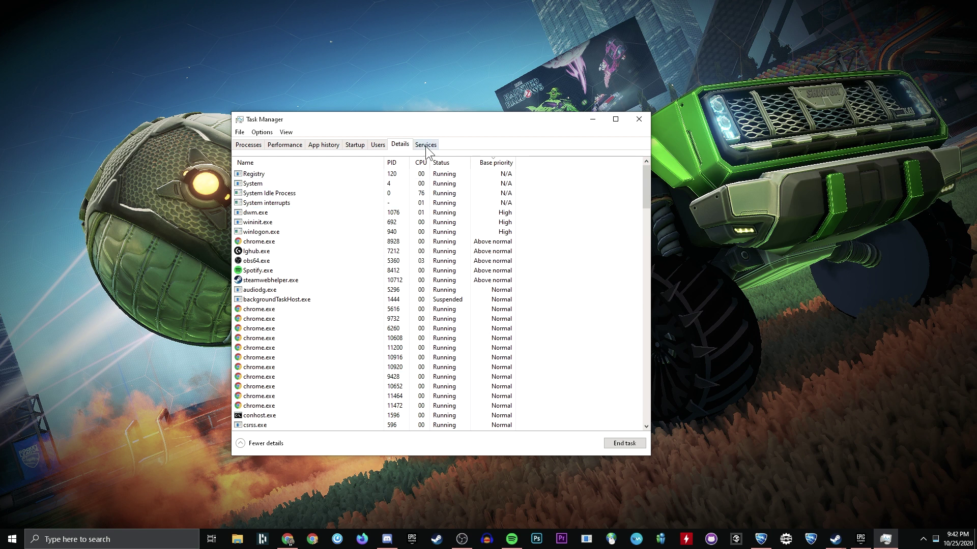
left_click(272, 241)
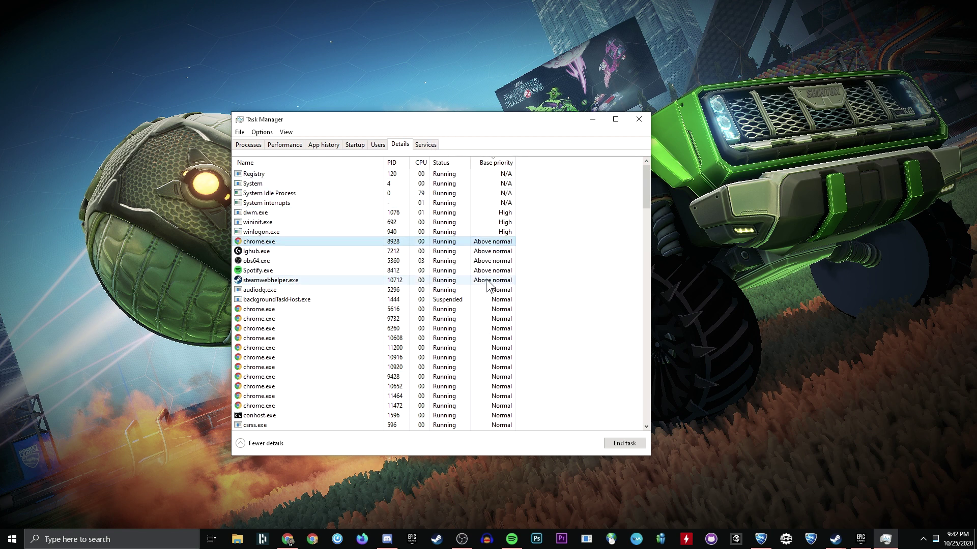
right_click(470, 243)
mouse_move(529, 282)
left_click(606, 319)
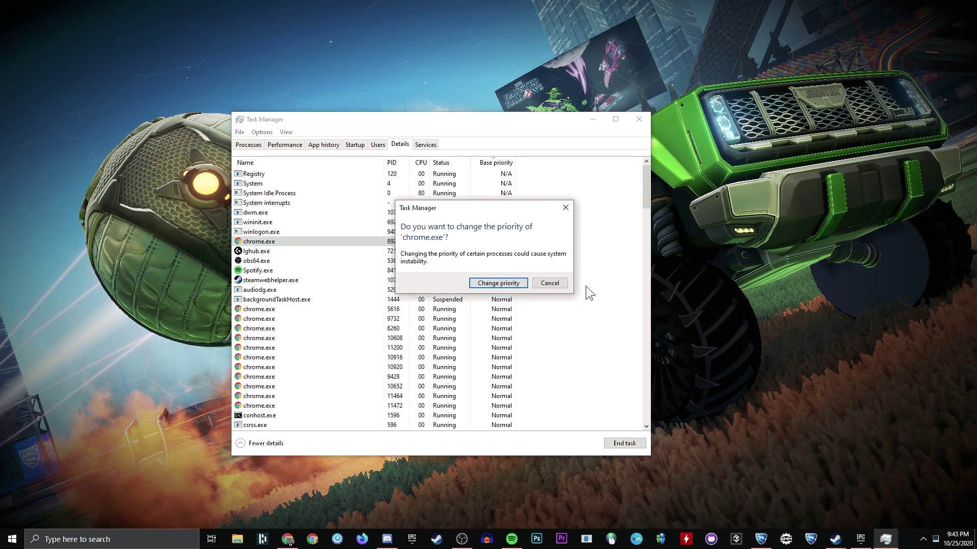
left_click(498, 283)
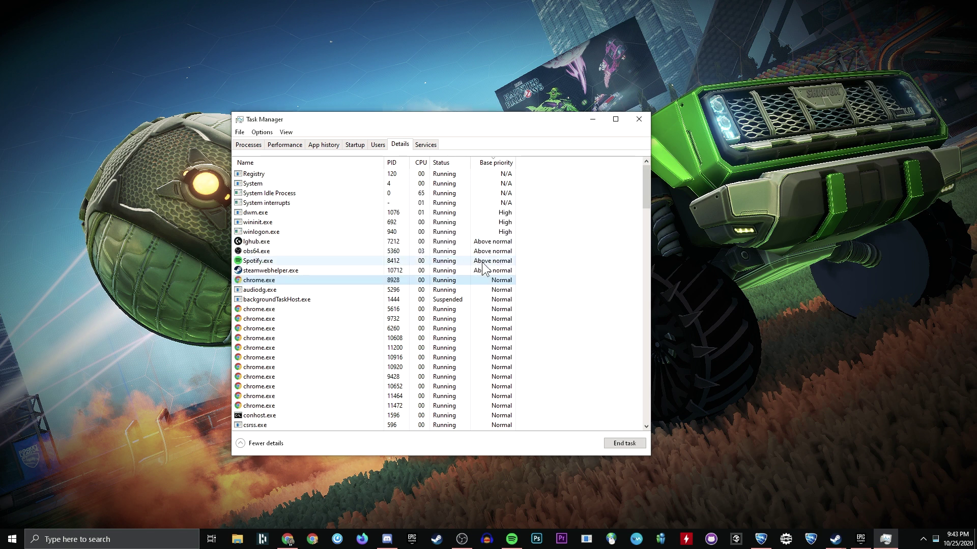
right_click(482, 241)
mouse_move(524, 282)
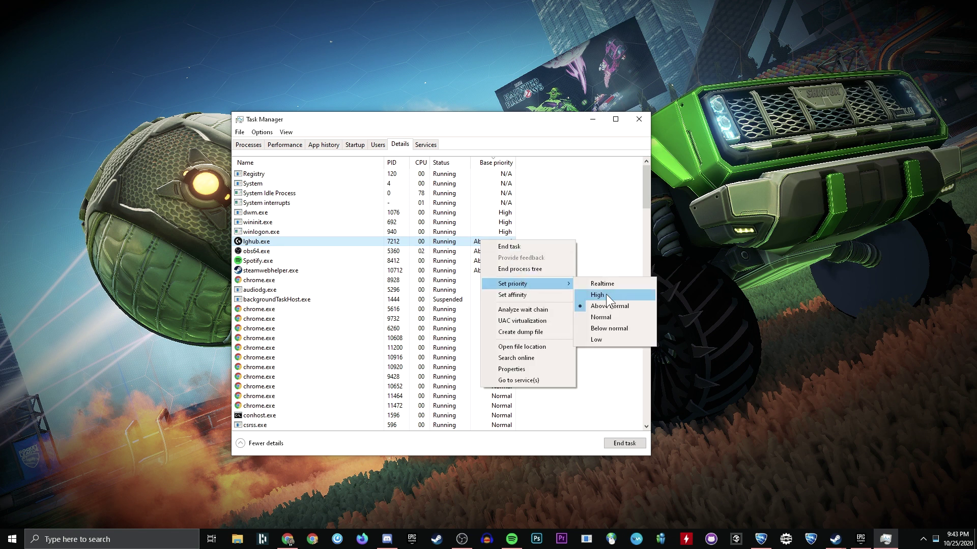
left_click(621, 317)
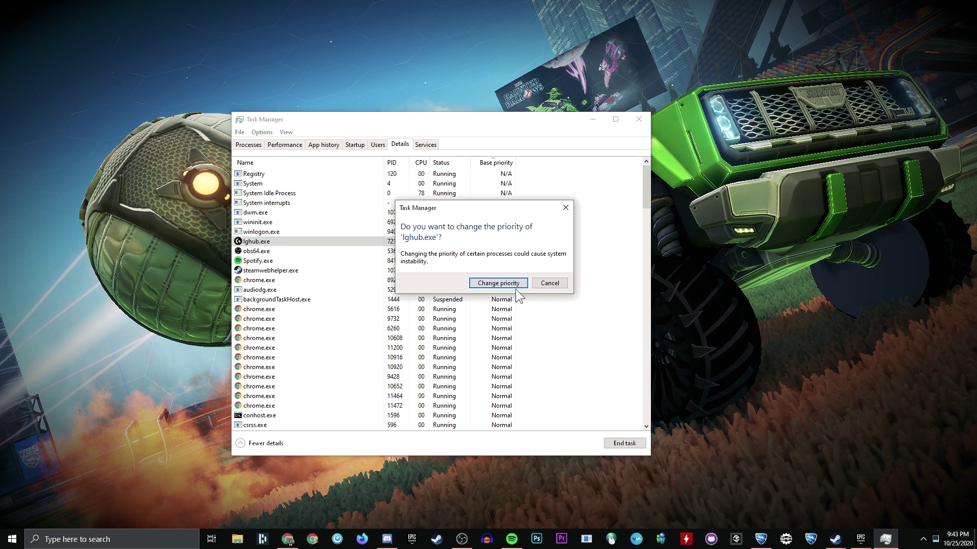
left_click(503, 283)
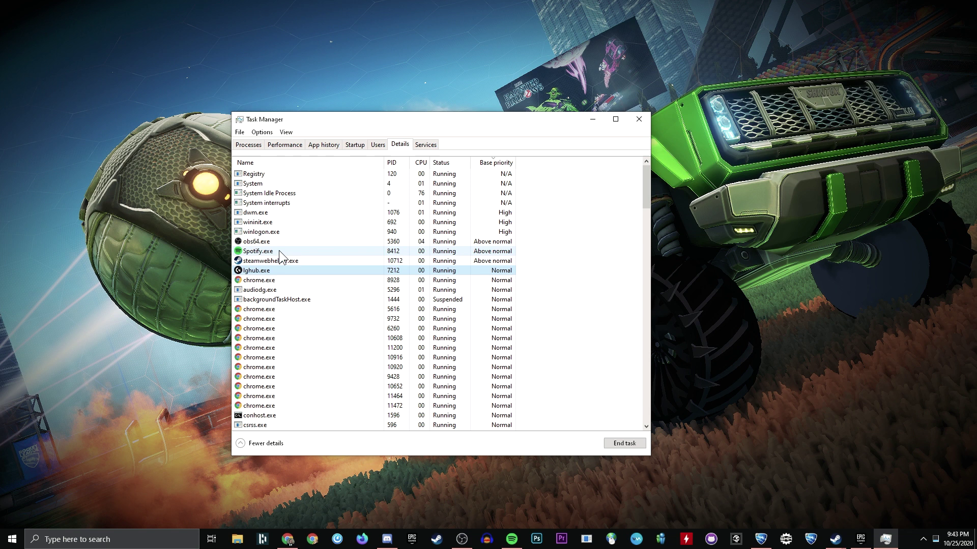
Set Spotify.exe and steamwebhelper.exe to Normal priority.
right_click(279, 251)
mouse_move(349, 294)
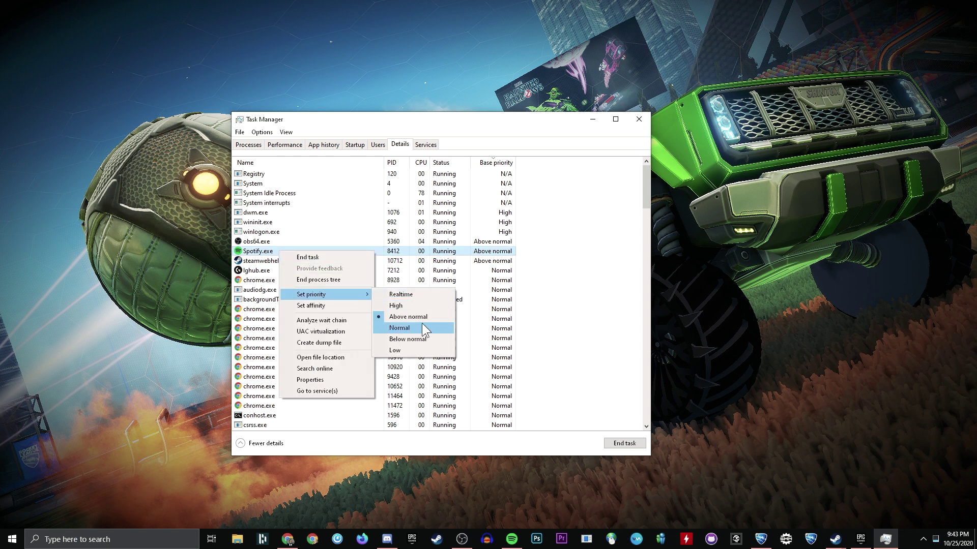
left_click(403, 329)
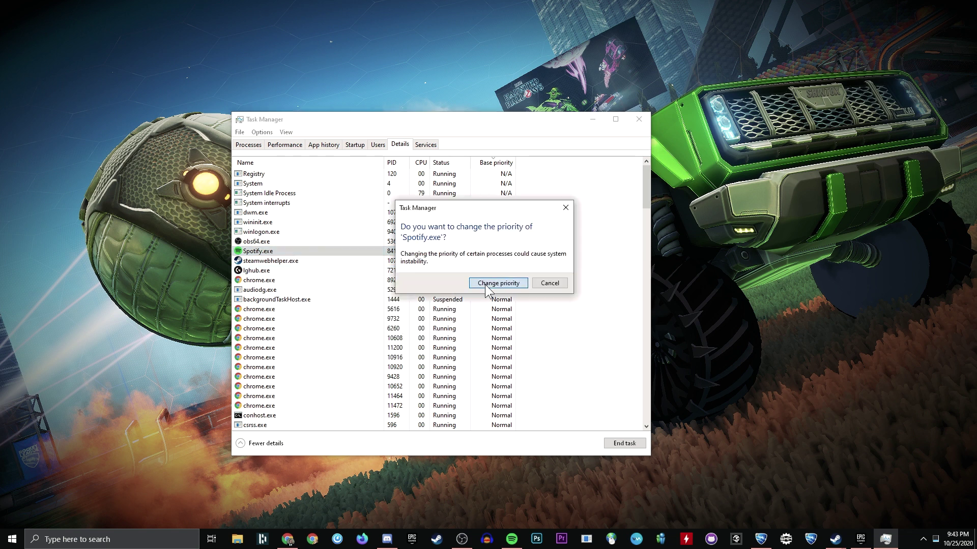
left_click(502, 283)
right_click(287, 260)
left_click(282, 251)
right_click(283, 252)
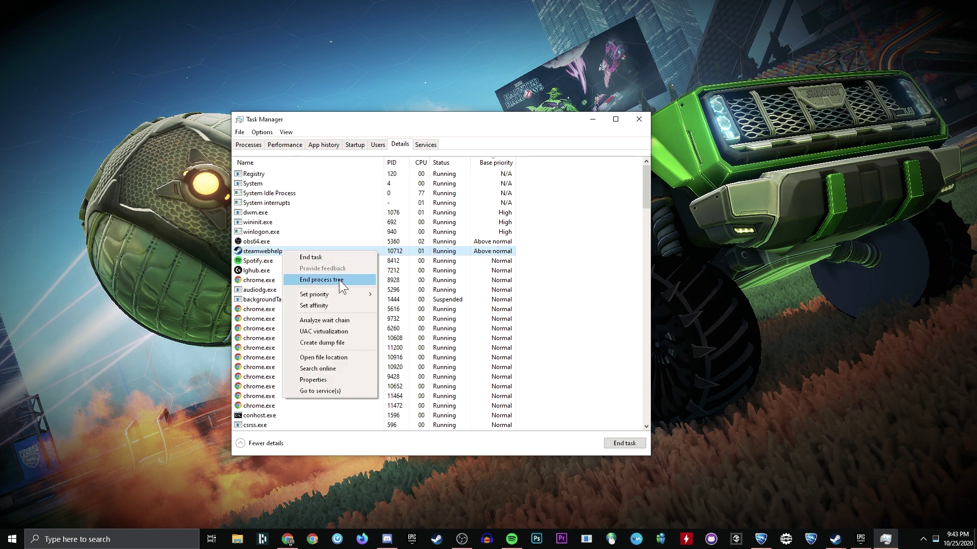
mouse_move(344, 295)
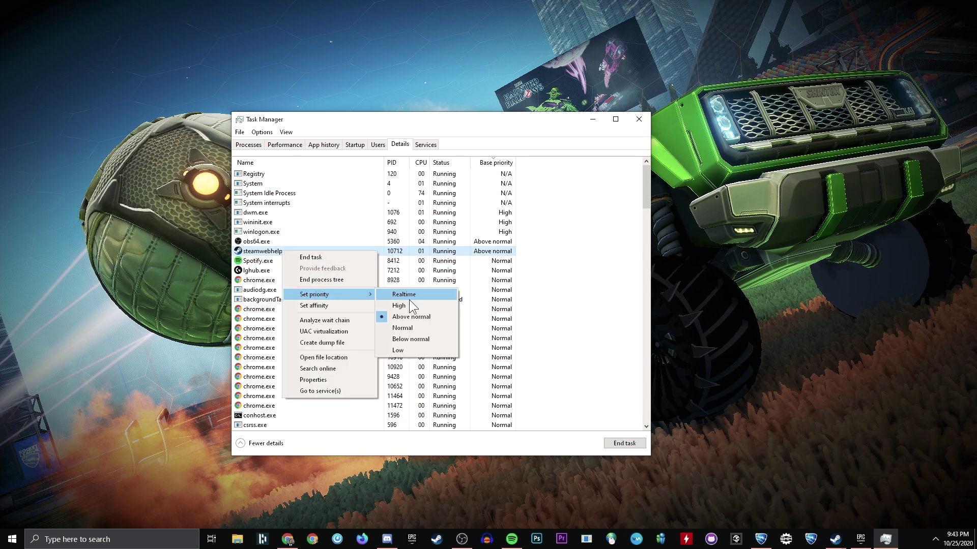
left_click(411, 330)
left_click(500, 282)
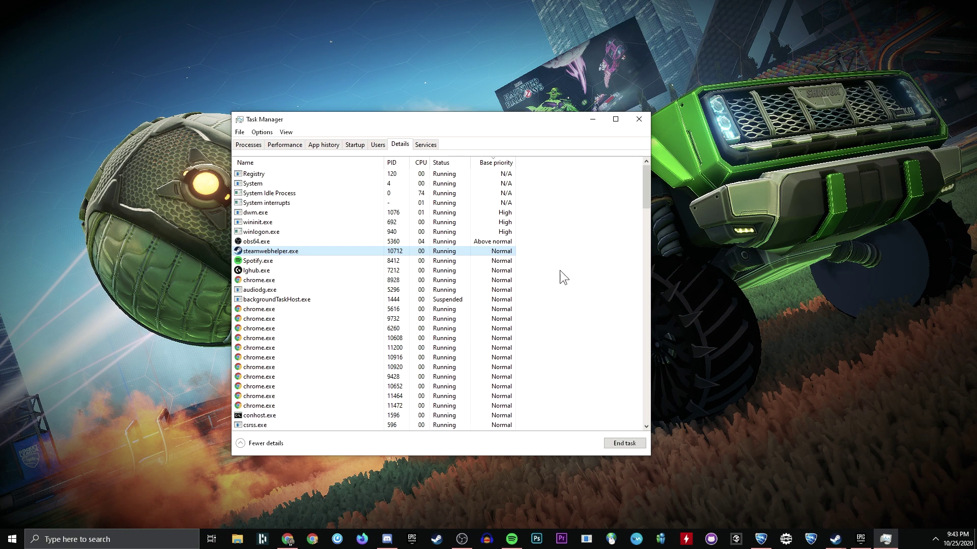
Sort processes by name and set chrome.exe PID 8928 to Below normal priority.
left_click(264, 163)
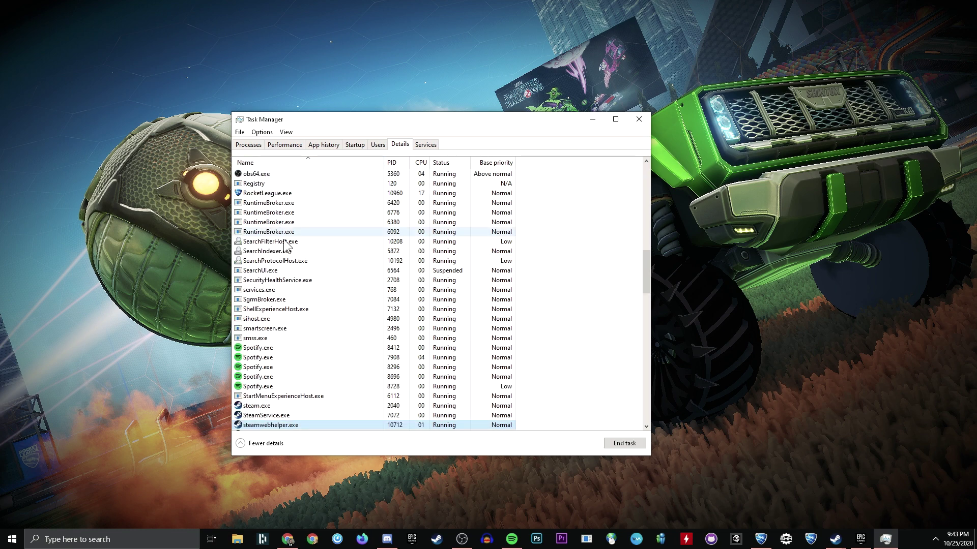
scroll(289, 251, "up", 8)
scroll(337, 270, "up", 10)
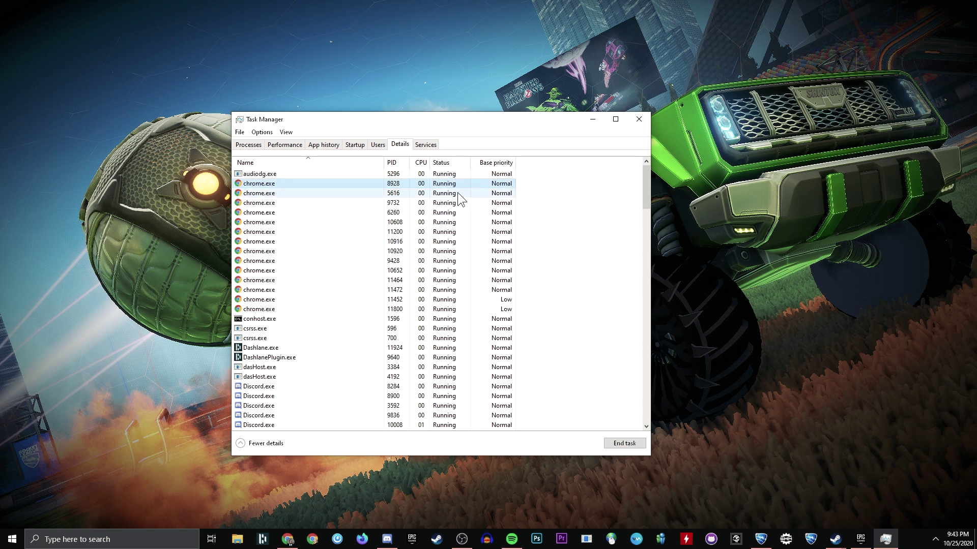
right_click(442, 184)
mouse_move(506, 229)
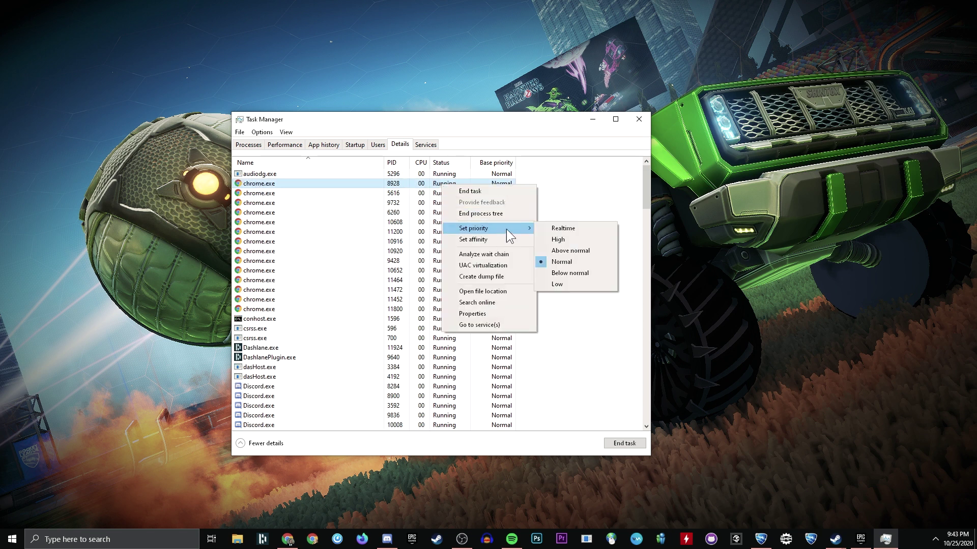
left_click(564, 273)
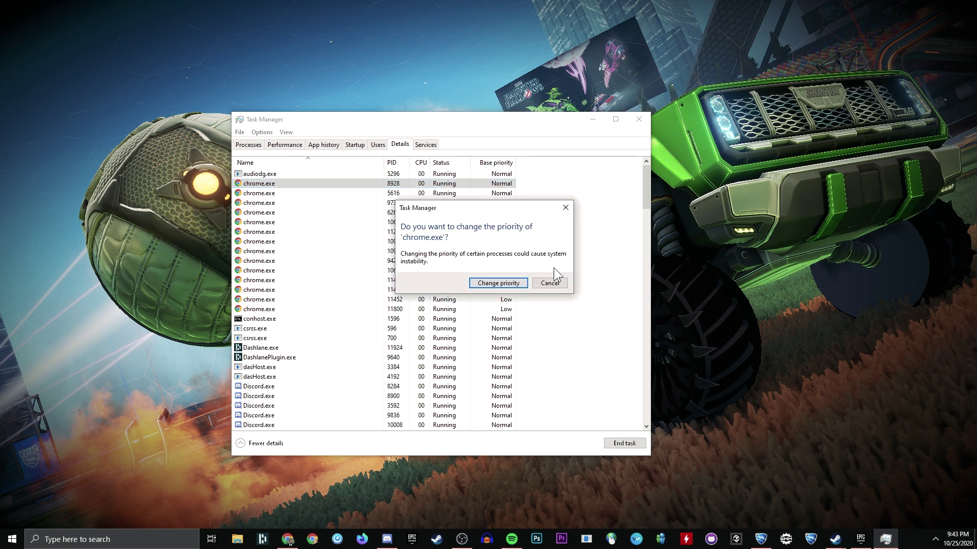
left_click(497, 283)
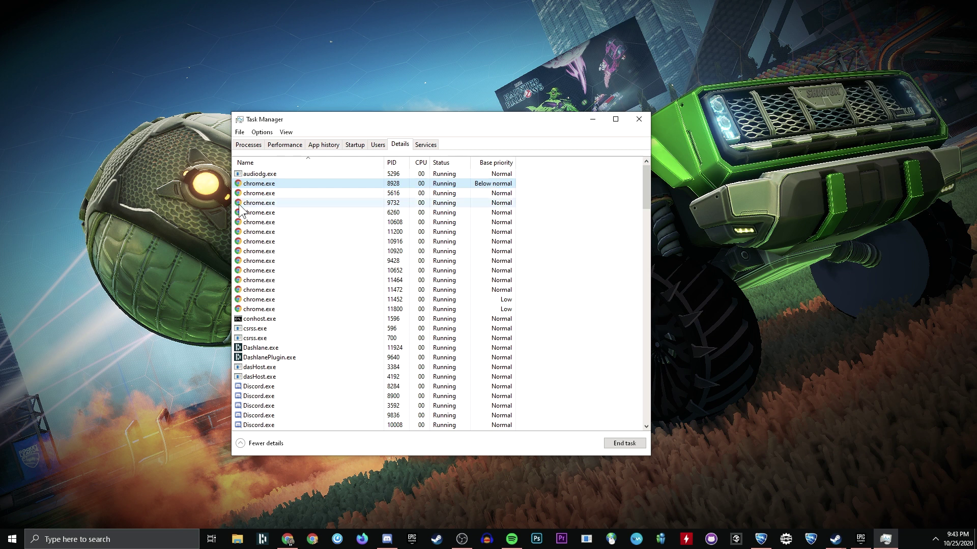
Scroll through the process list to review priorities, selecting GameOverlayUI.exe along the way.
scroll(334, 319, "down", 4)
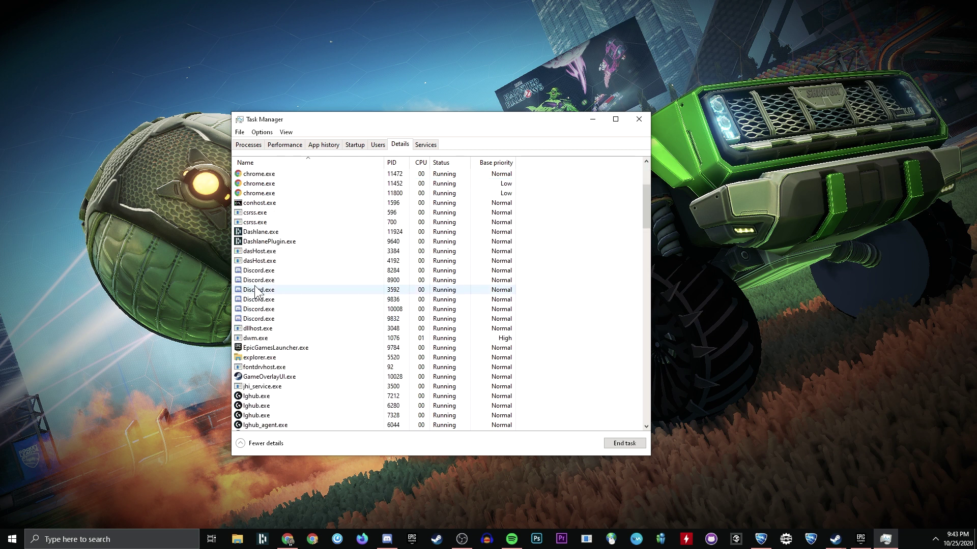
scroll(301, 346, "down", 2)
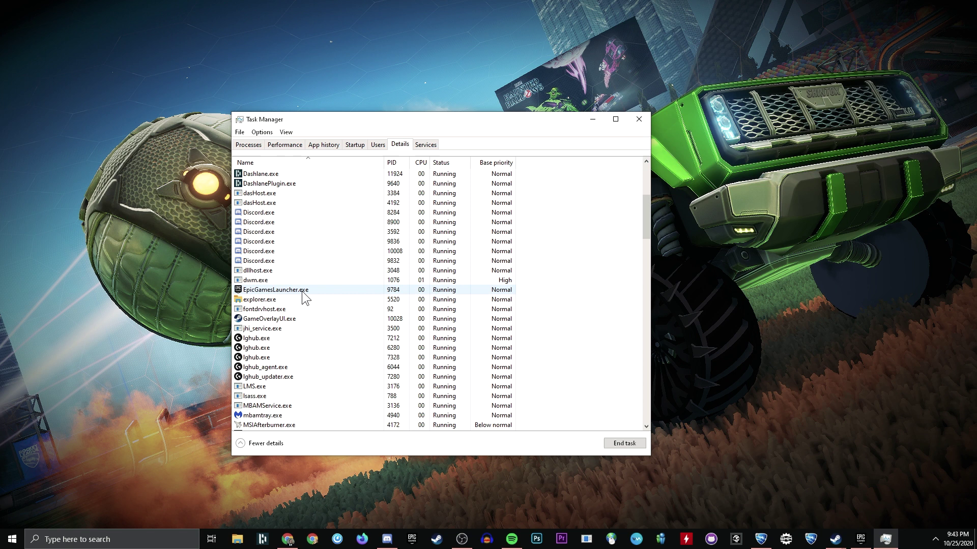
scroll(290, 293, "down", 1)
left_click(278, 290)
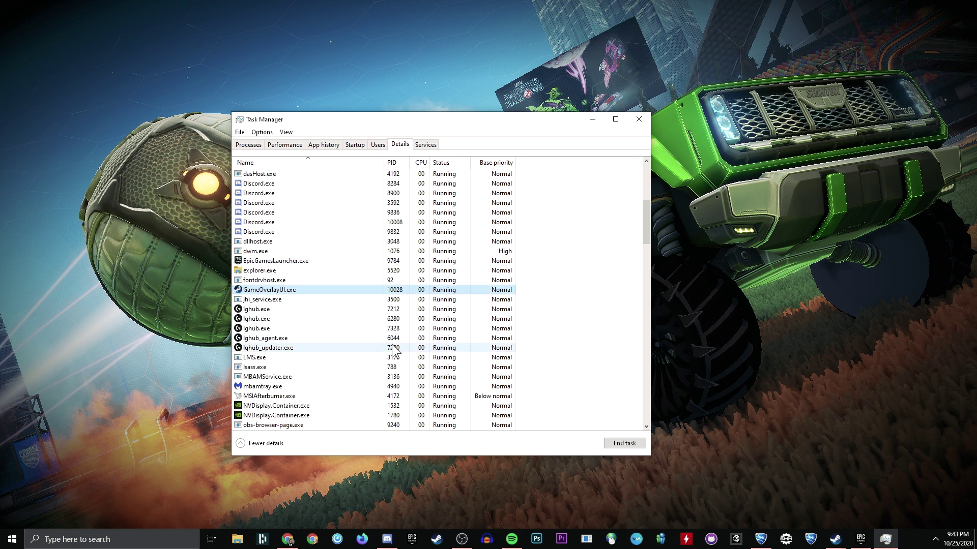
scroll(239, 295, "down", 1)
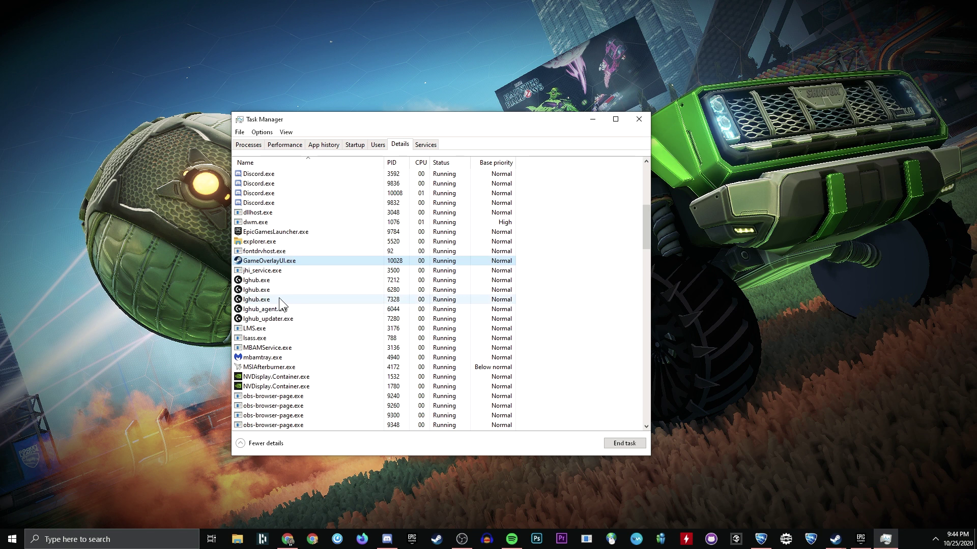
scroll(285, 305, "down", 5)
scroll(294, 319, "down", 9)
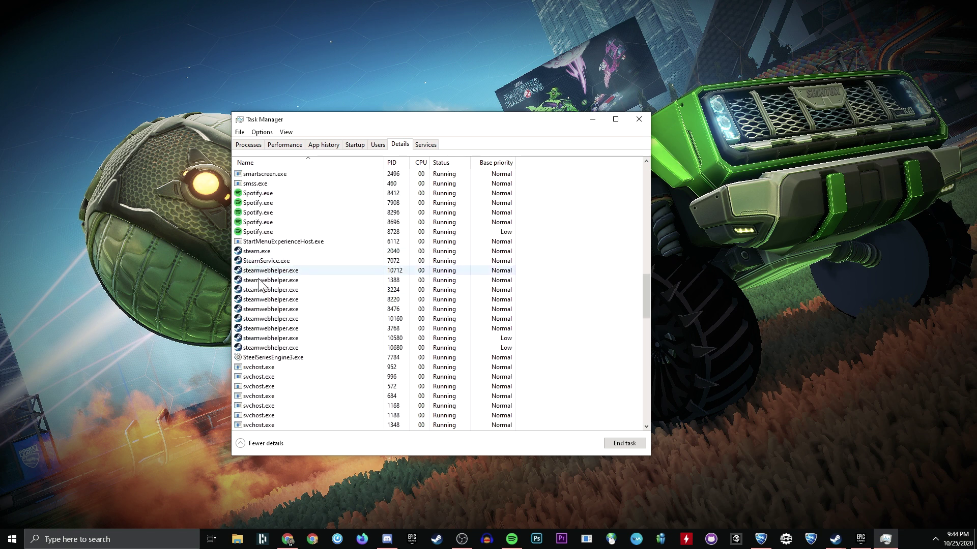
scroll(291, 325, "down", 5)
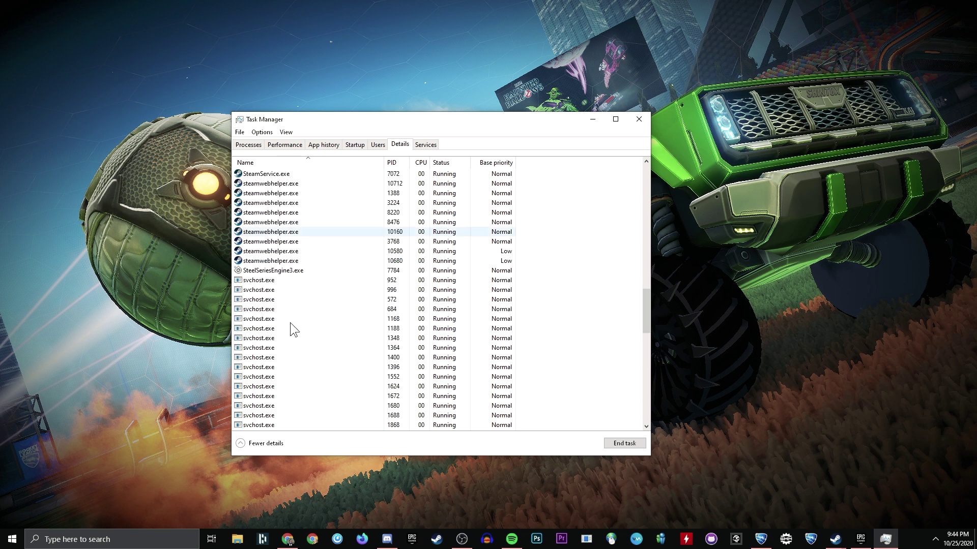
scroll(344, 341, "up", 17)
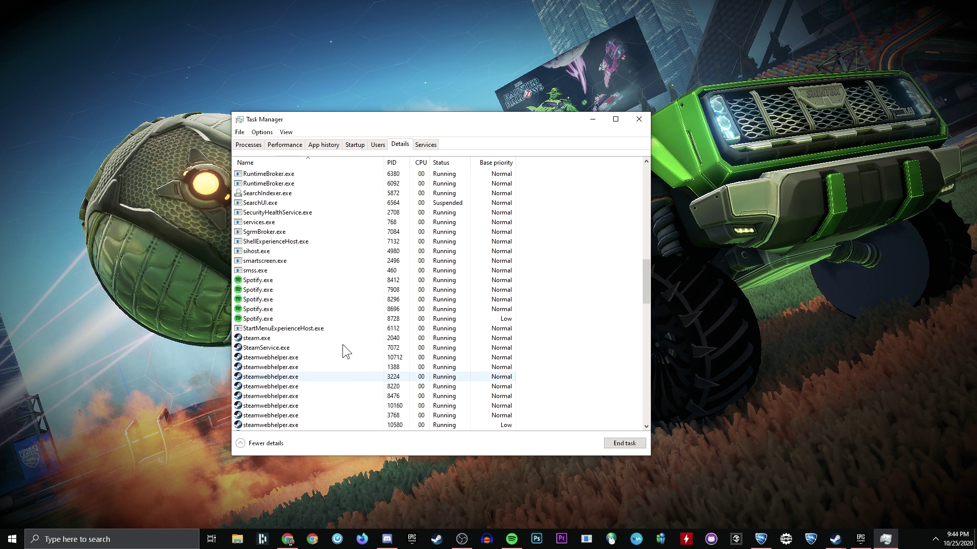
scroll(340, 351, "up", 2)
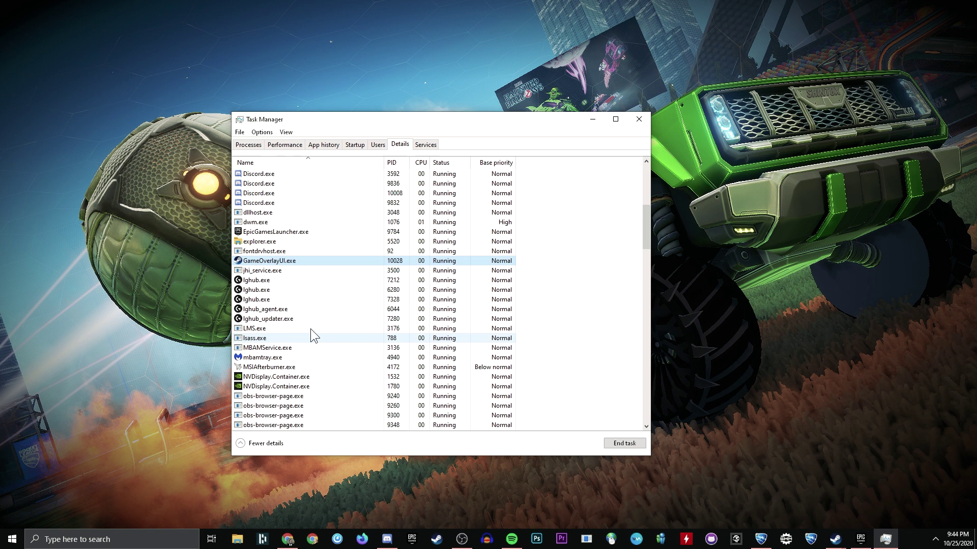
scroll(311, 329, "up", 2)
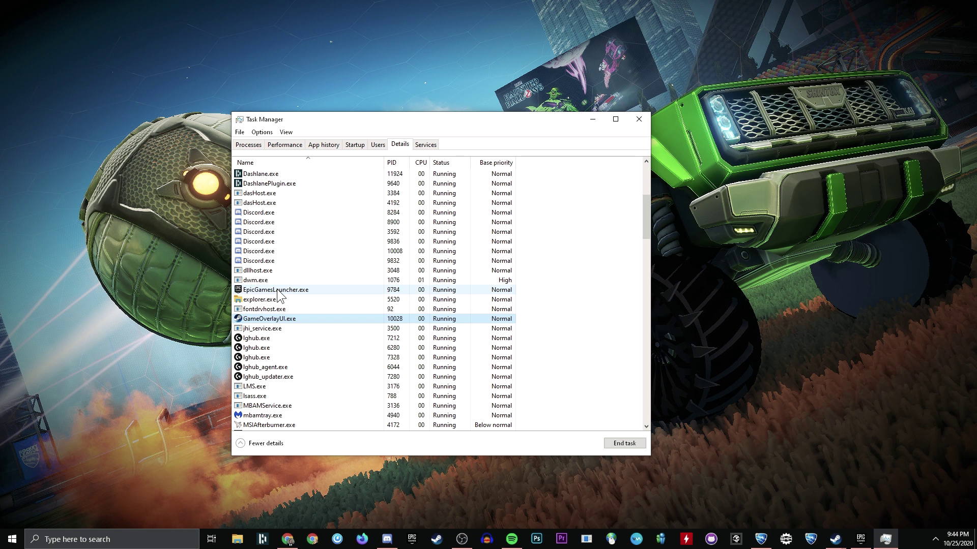
scroll(337, 279, "up", 4)
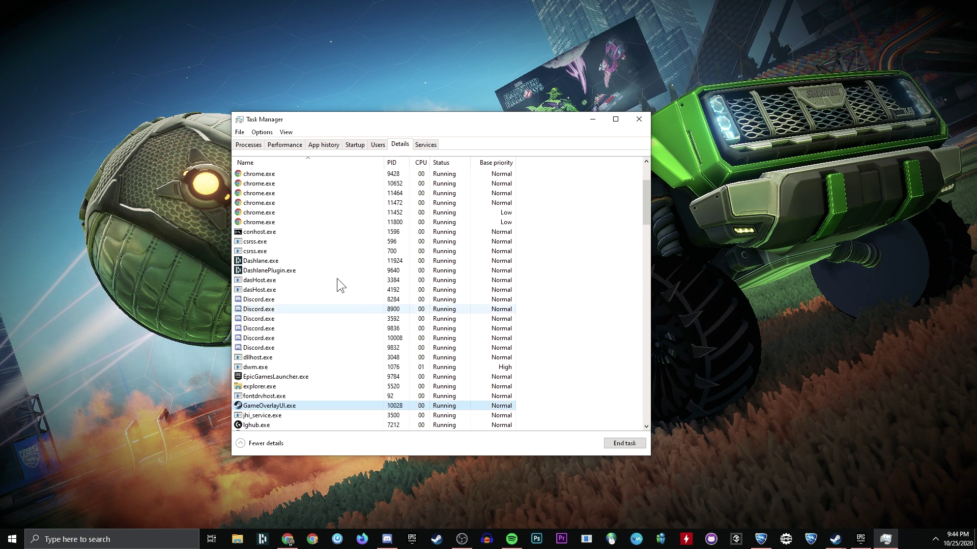
Set chrome.exe PID 5616 to Below normal priority.
right_click(264, 329)
left_click(282, 222)
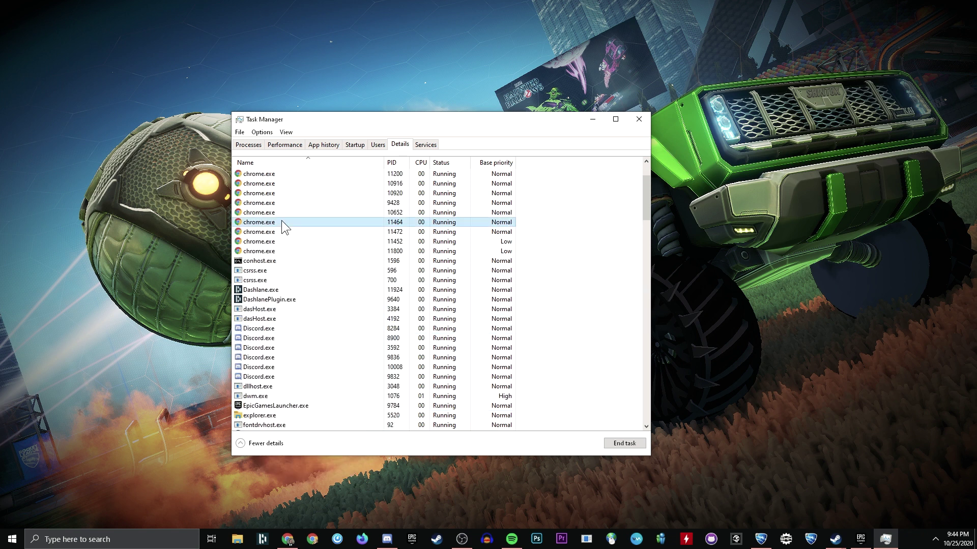
scroll(290, 234, "up", 2)
right_click(267, 190)
right_click(274, 182)
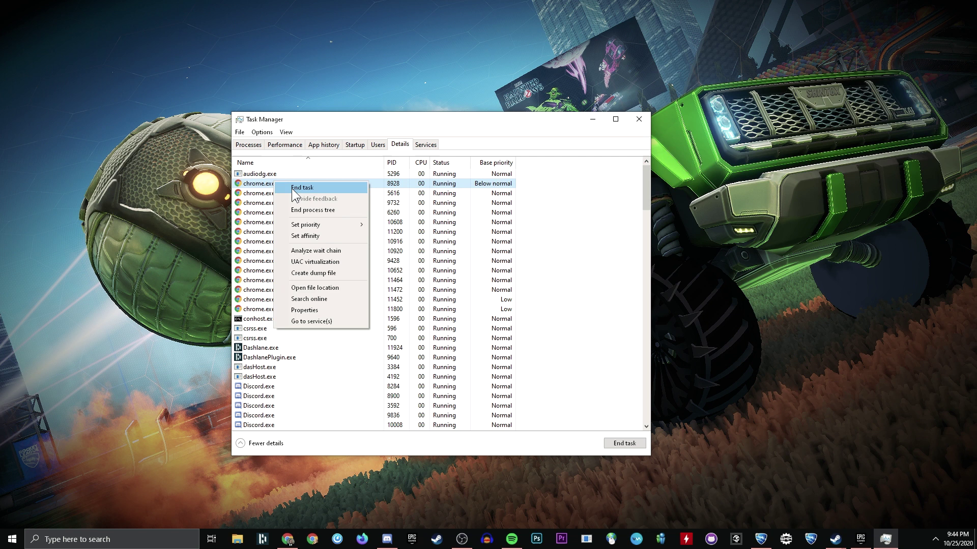
mouse_move(333, 221)
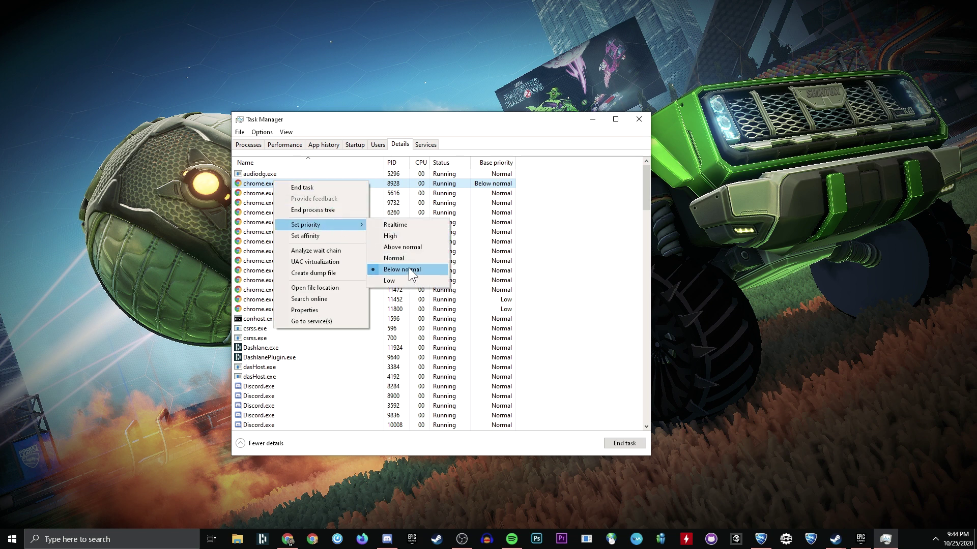
right_click(245, 192)
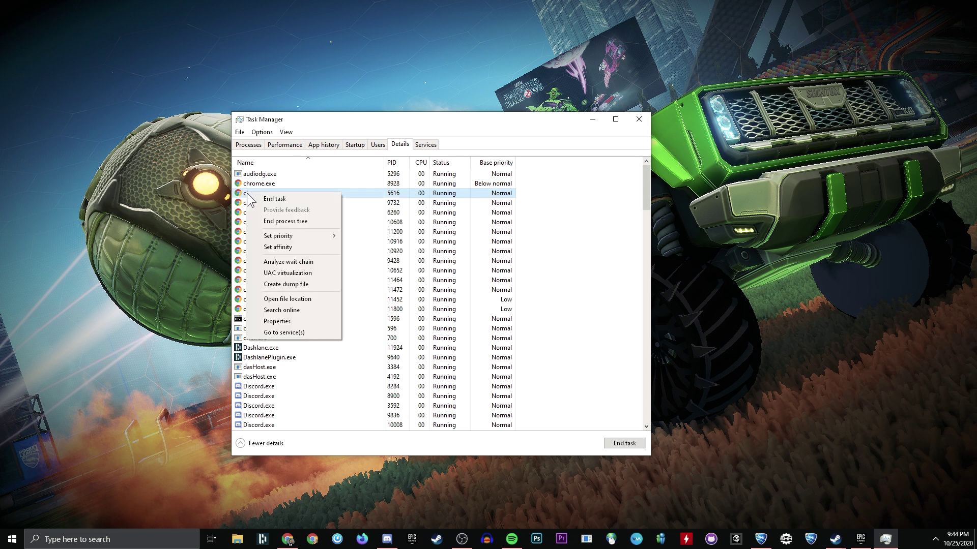
mouse_move(323, 235)
left_click(392, 279)
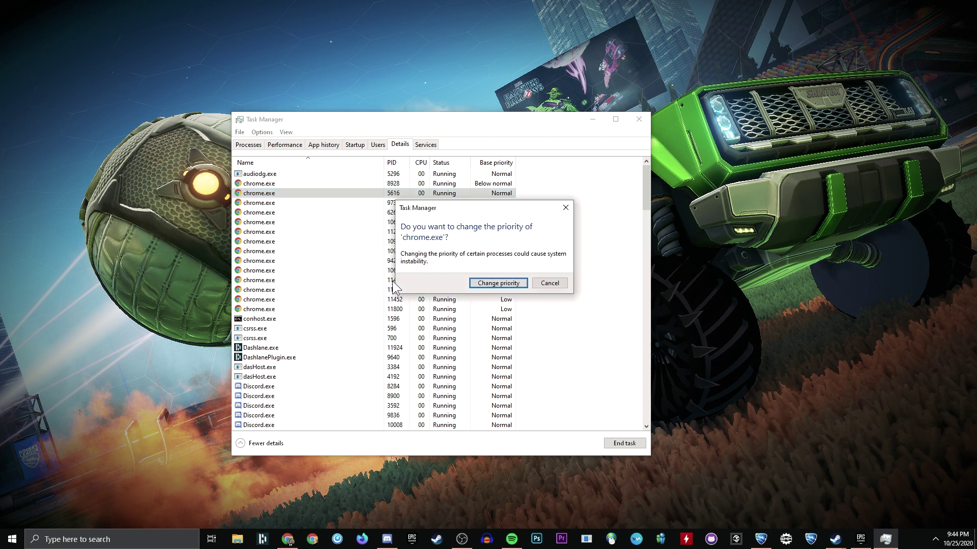
left_click(501, 281)
Set chrome.exe PIDs 9732, 6260, 10608 and 11200 to Below normal.
right_click(273, 203)
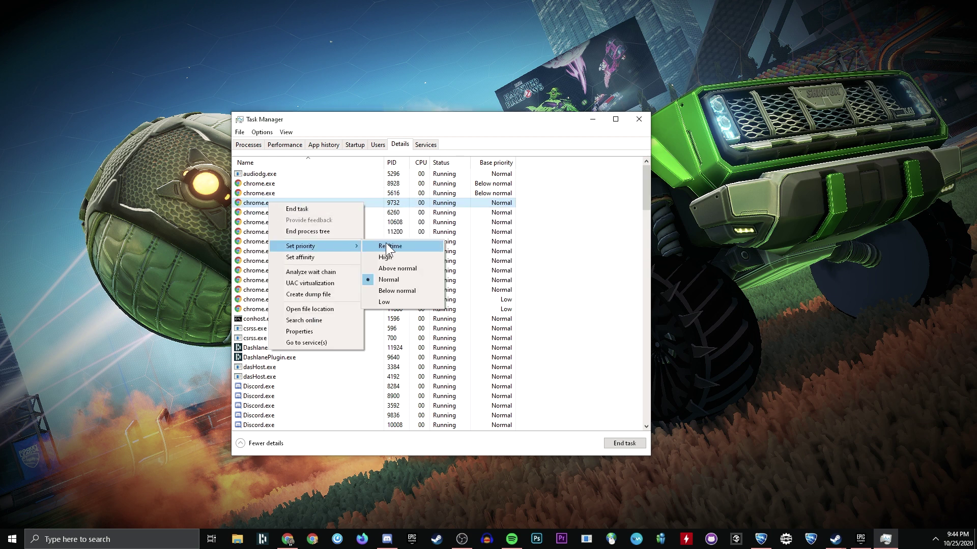
left_click(413, 291)
left_click(501, 282)
right_click(266, 212)
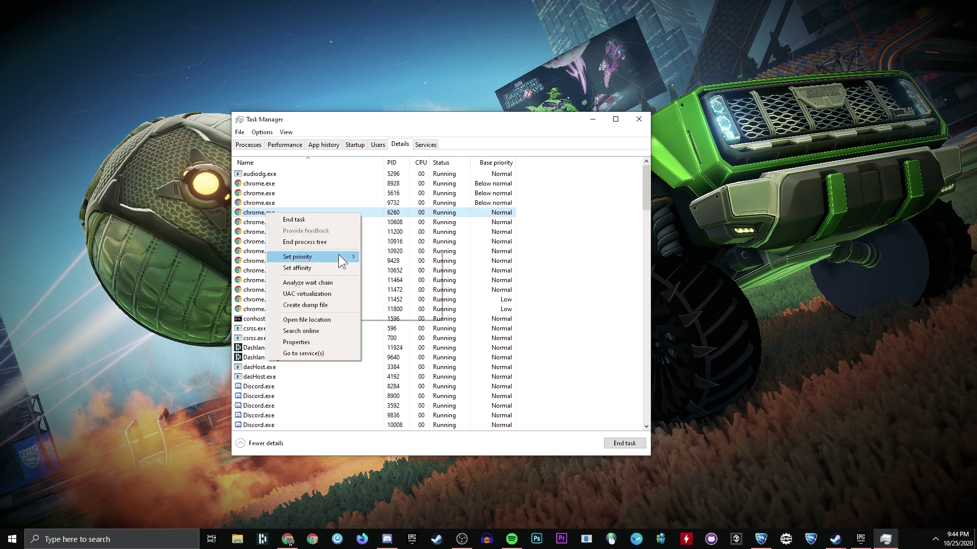
left_click(402, 301)
right_click(276, 223)
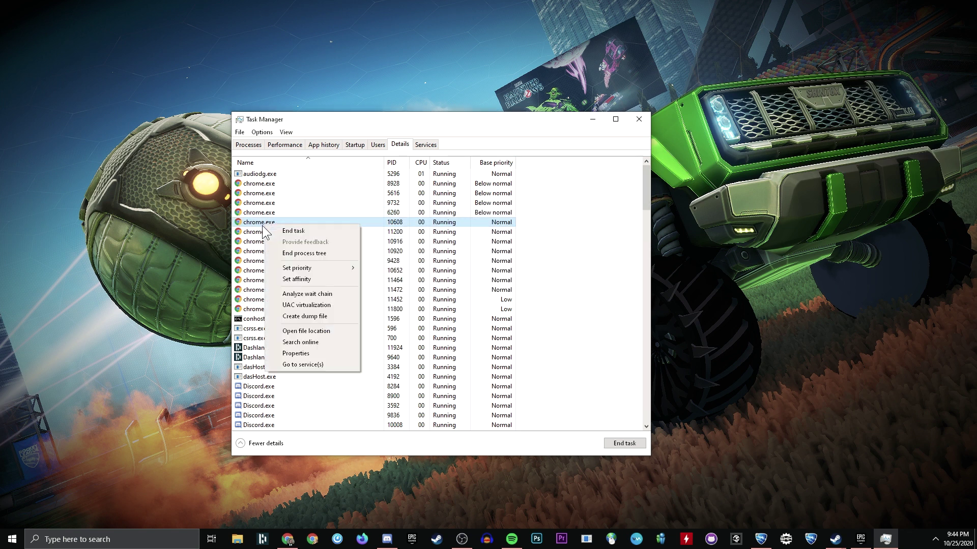
left_click(416, 312)
left_click(498, 283)
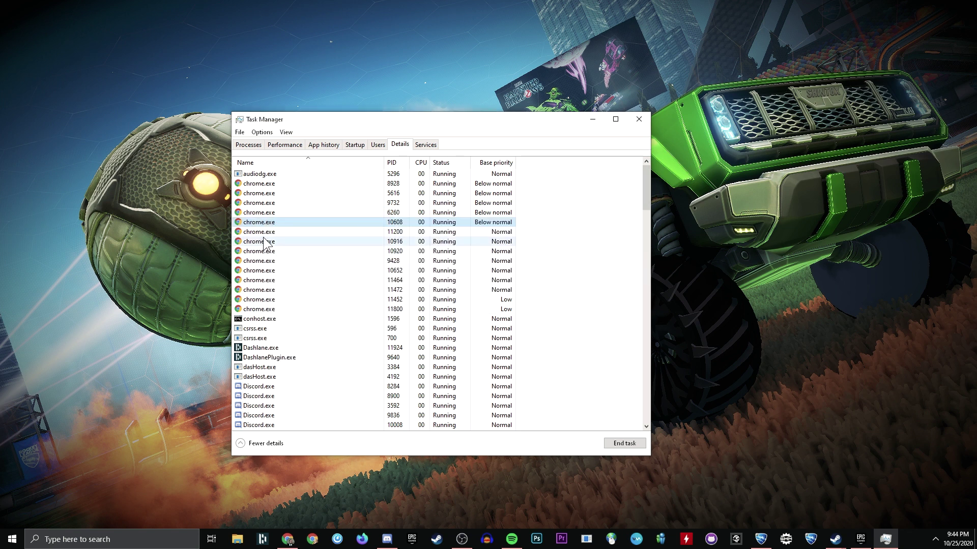
right_click(265, 233)
mouse_move(325, 276)
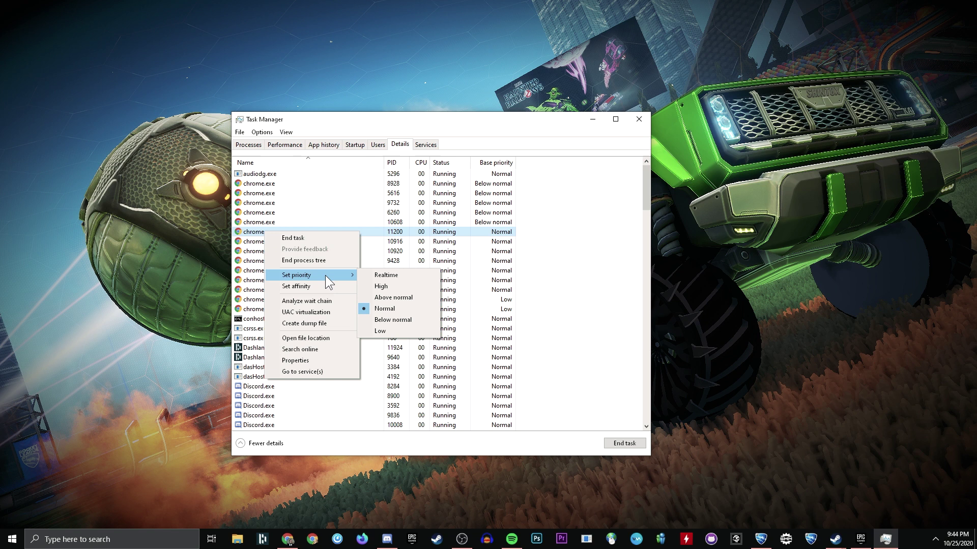
left_click(389, 319)
Set chrome.exe PIDs 10916, 10920, 9428, 11464, 11472 and one more to Below normal.
right_click(270, 243)
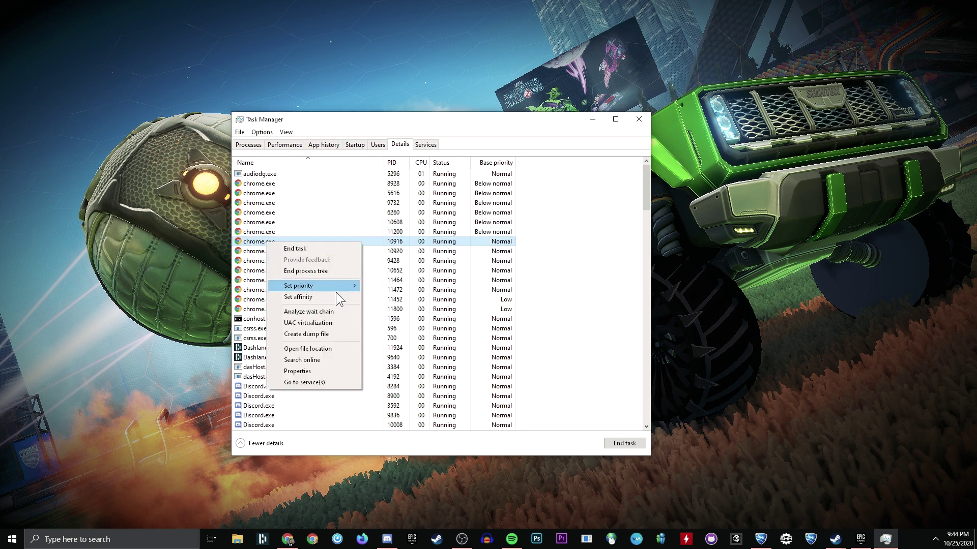
left_click(395, 327)
right_click(277, 251)
left_click(415, 335)
right_click(265, 261)
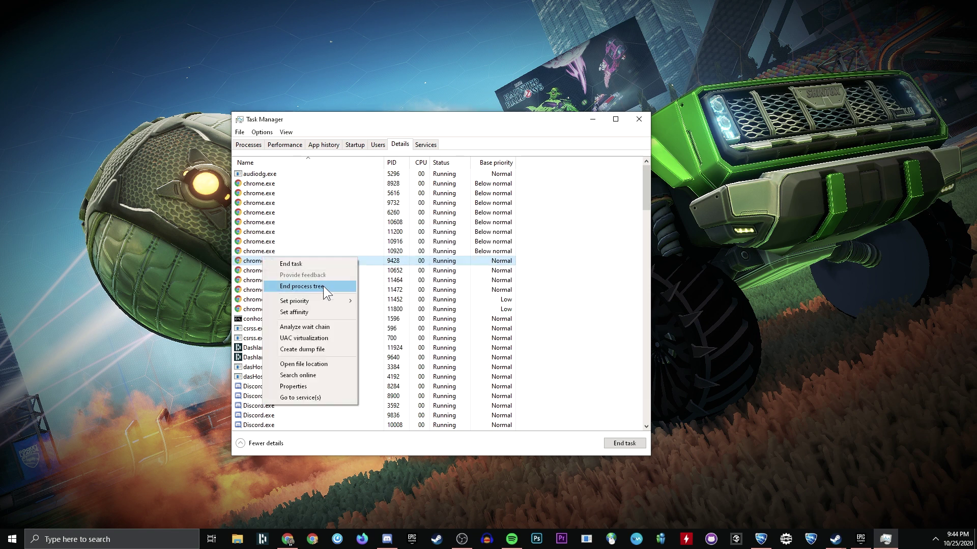
left_click(406, 346)
right_click(268, 271)
left_click(387, 356)
right_click(294, 283)
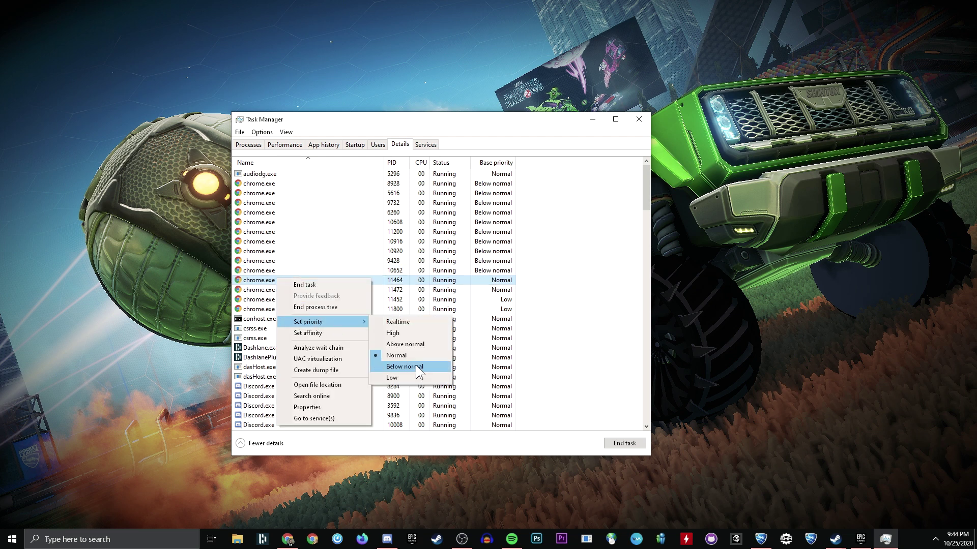
left_click(417, 365)
right_click(272, 293)
left_click(416, 382)
scroll(325, 306, "down", 2)
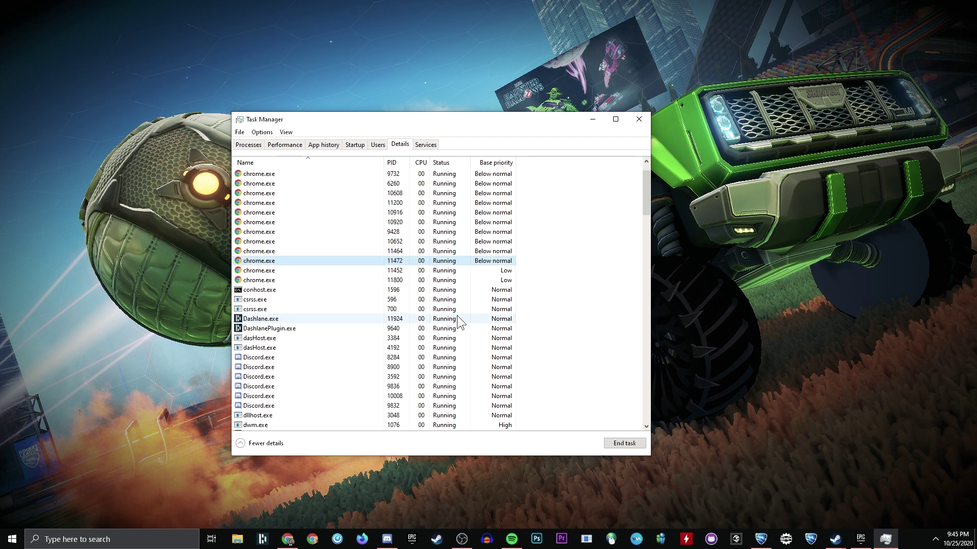
Lower DashlanePlugin.exe to Below normal priority.
right_click(272, 290)
key("Escape")
key("Escape")
right_click(273, 298)
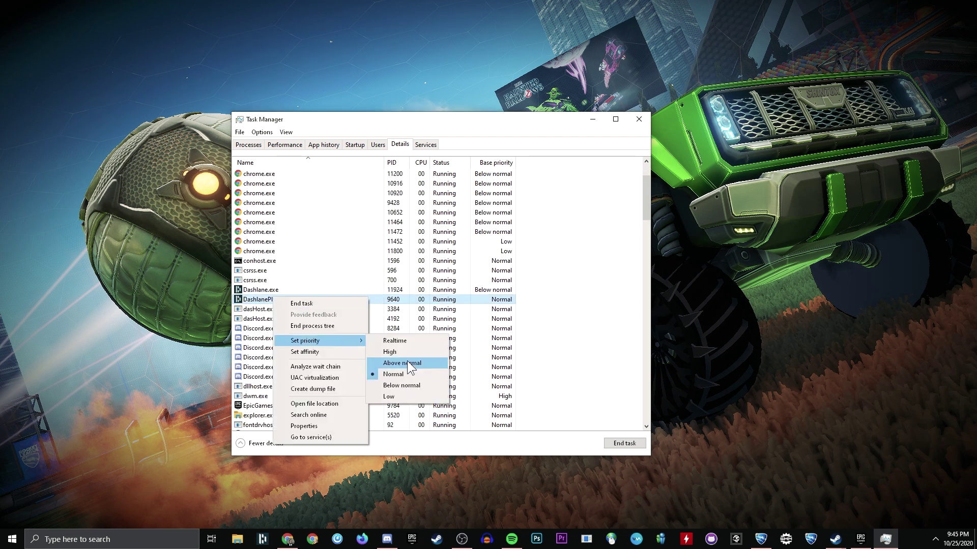
left_click(407, 386)
scroll(305, 316, "down", 4)
Lower Discord.exe PIDs 8284, 8900, 3592 and 10008 to Below normal.
right_click(237, 212)
mouse_move(319, 254)
left_click(365, 288)
right_click(279, 223)
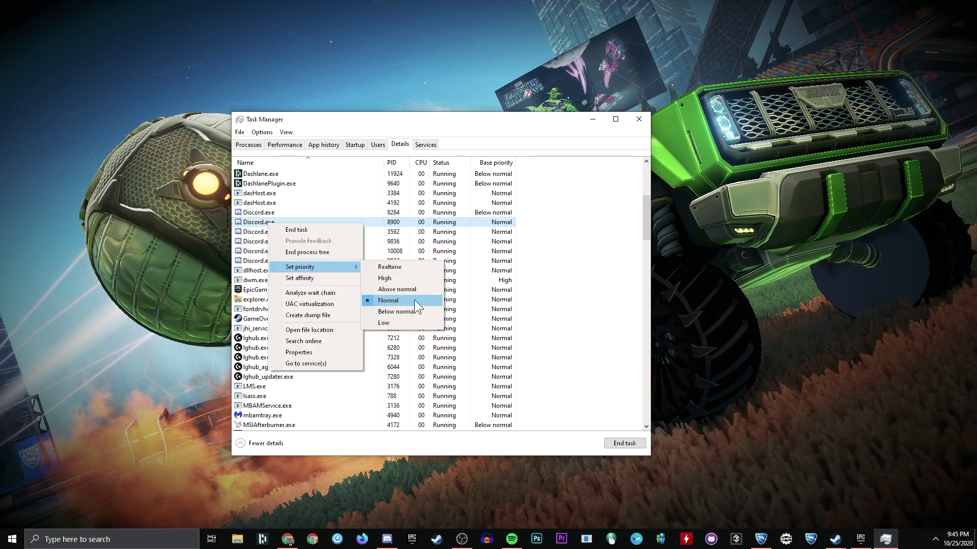
left_click(409, 312)
right_click(275, 232)
left_click(409, 322)
left_click(261, 240)
right_click(261, 239)
left_click(401, 328)
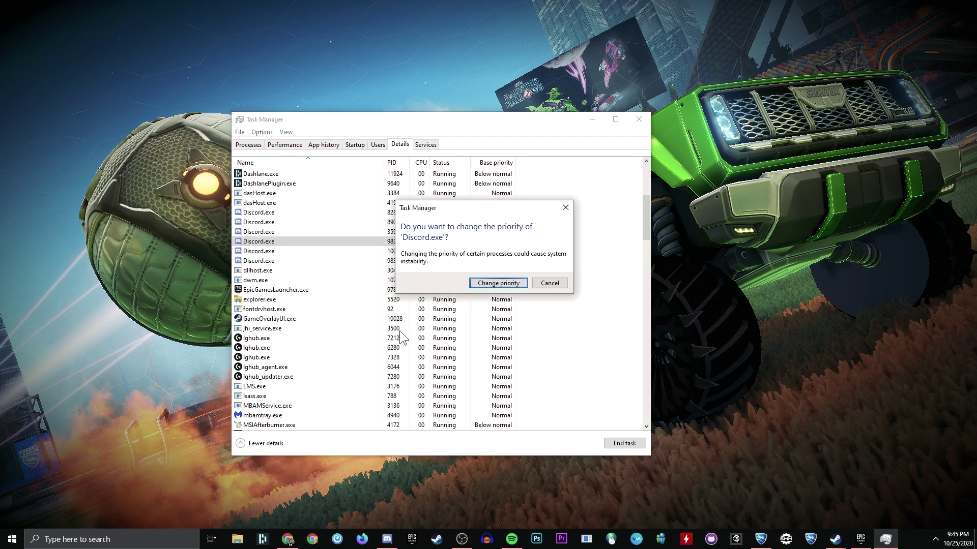
left_click(501, 281)
Lower the last Discord.exe processes, including PID 9832, to Below normal, then bring up EpicGamesLauncher's options.
right_click(264, 250)
left_click(402, 338)
right_click(274, 261)
mouse_move(326, 304)
left_click(402, 349)
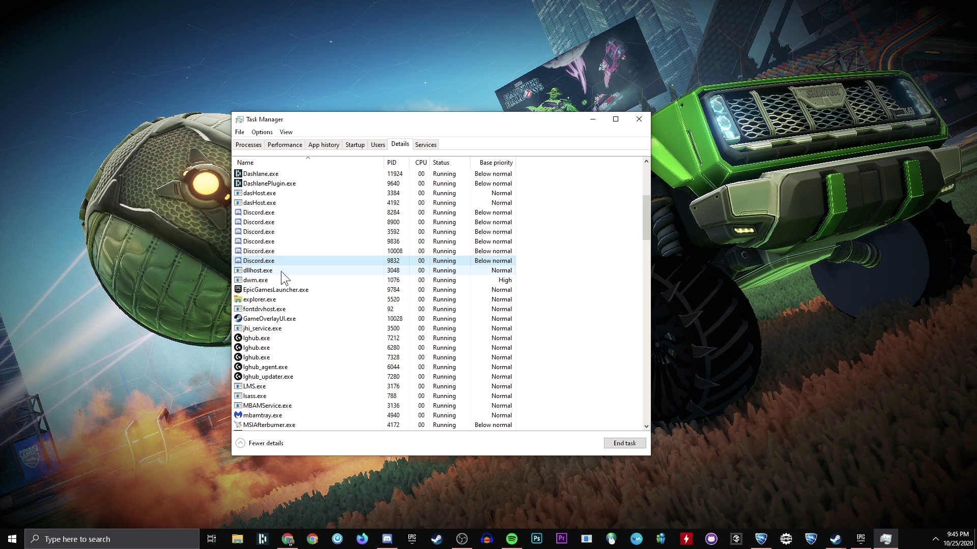
right_click(282, 290)
Lower EpicGamesLauncher to Below normal, leaving RocketLeague.exe's priority unchanged.
mouse_move(325, 332)
left_click(402, 377)
scroll(291, 267, "down", 3)
scroll(291, 269, "down", 6)
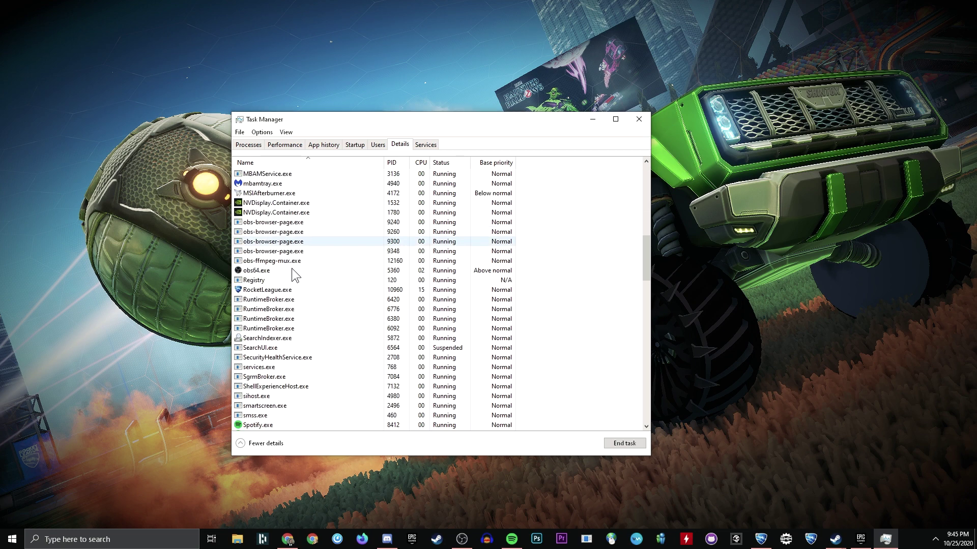
right_click(292, 260)
left_click(262, 338)
Set the four Spotify.exe processes (8412, 7908, 8296, 8696) to Below normal.
scroll(262, 326, "down", 3)
right_click(262, 309)
mouse_move(326, 352)
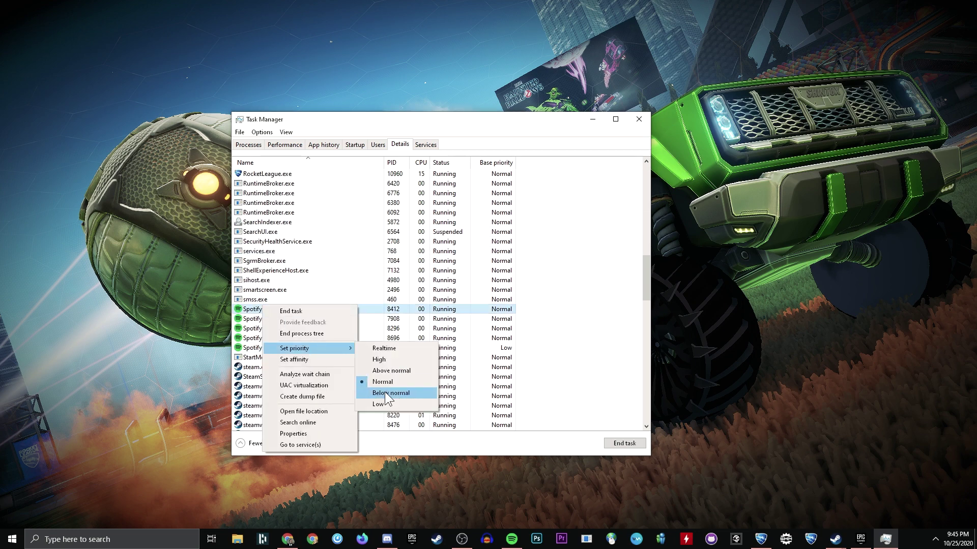
left_click(402, 397)
right_click(275, 319)
left_click(402, 407)
right_click(277, 325)
left_click(405, 413)
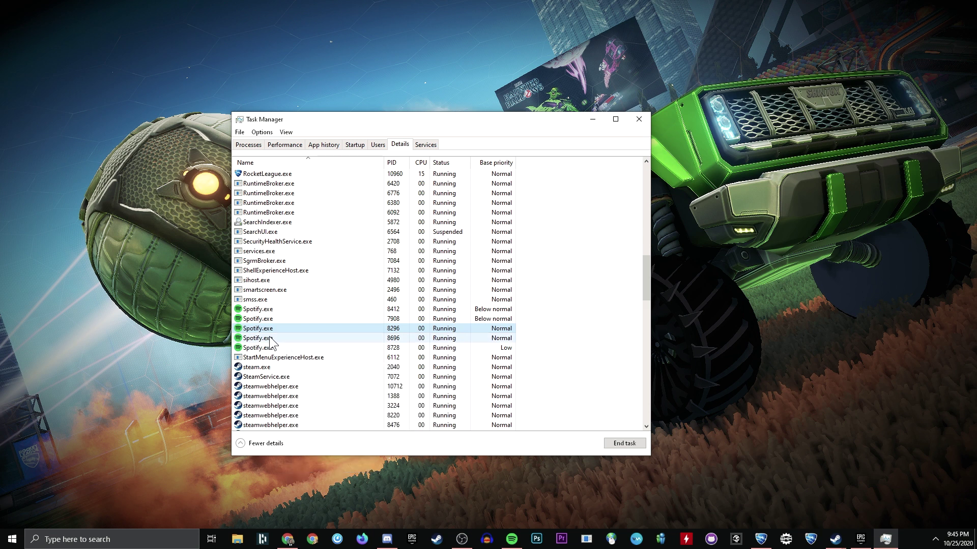
right_click(277, 338)
left_click(405, 423)
Set steam.exe and SteamService.exe to Below normal priority.
scroll(320, 291, "down", 2)
right_click(277, 309)
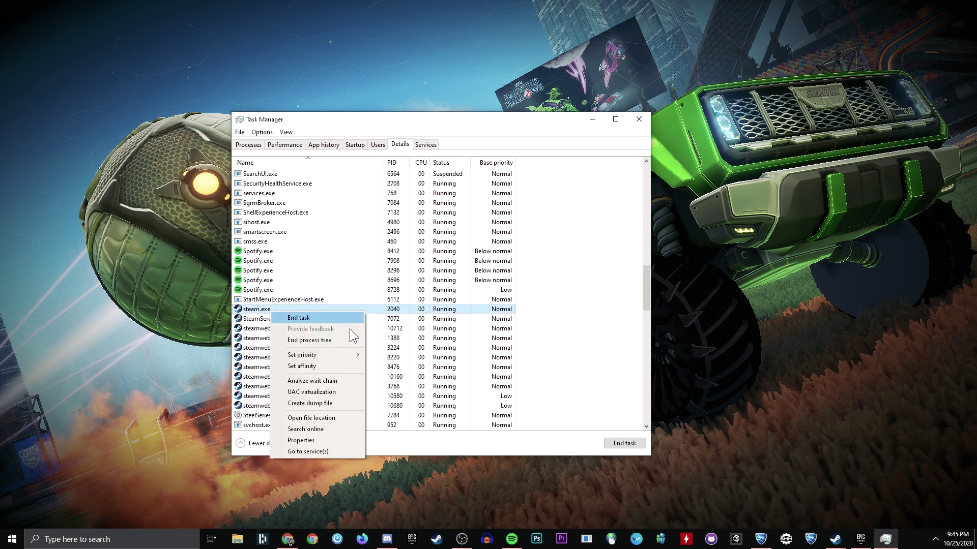
mouse_move(335, 349)
left_click(405, 395)
right_click(277, 318)
left_click(376, 387)
Set steamwebhelper processes 10712, 1388, 3224 and 8220 to Below normal.
right_click(290, 328)
mouse_move(325, 372)
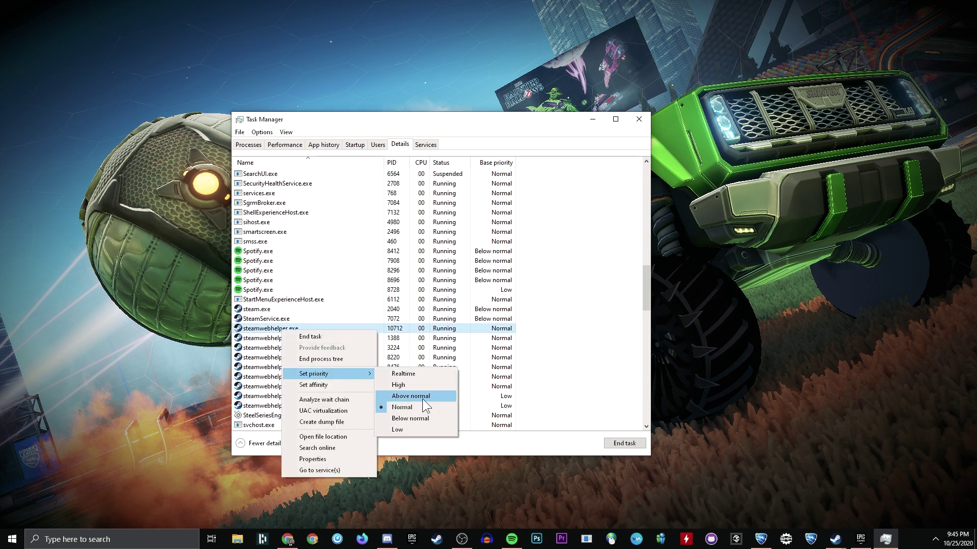
left_click(422, 416)
right_click(290, 338)
left_click(433, 428)
right_click(290, 347)
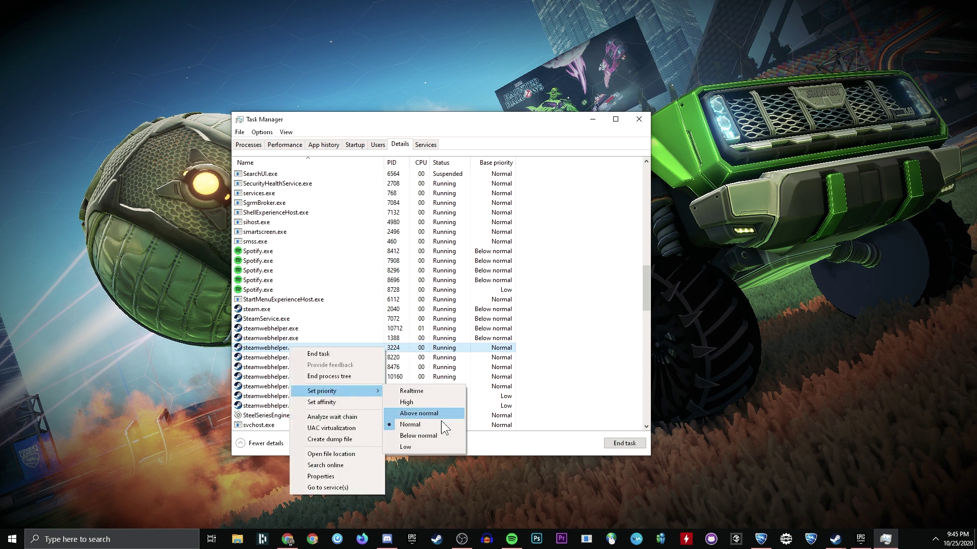
left_click(432, 436)
right_click(283, 357)
left_click(427, 446)
Set steamwebhelper 8476, 10160 and 3768 to Below normal, leaving 10580 at Low.
right_click(283, 367)
left_click(433, 451)
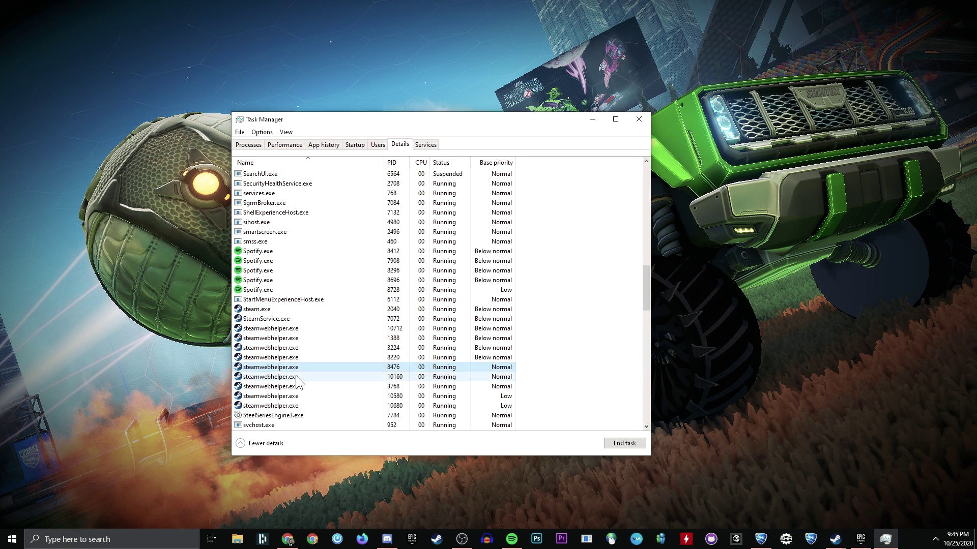
right_click(295, 376)
left_click(433, 460)
right_click(278, 386)
mouse_move(322, 282)
left_click(406, 326)
right_click(290, 396)
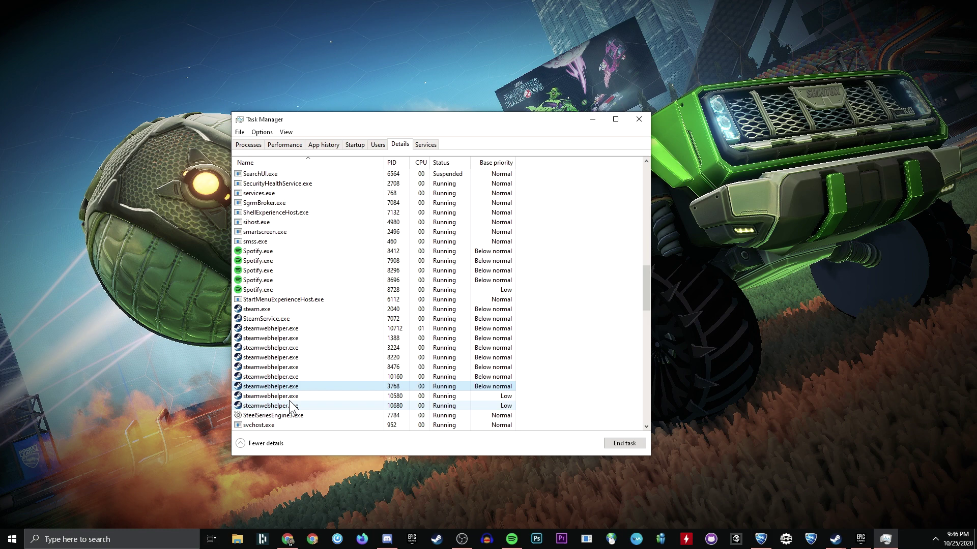
mouse_move(371, 293)
left_click(259, 411)
scroll(342, 338, "down", 15)
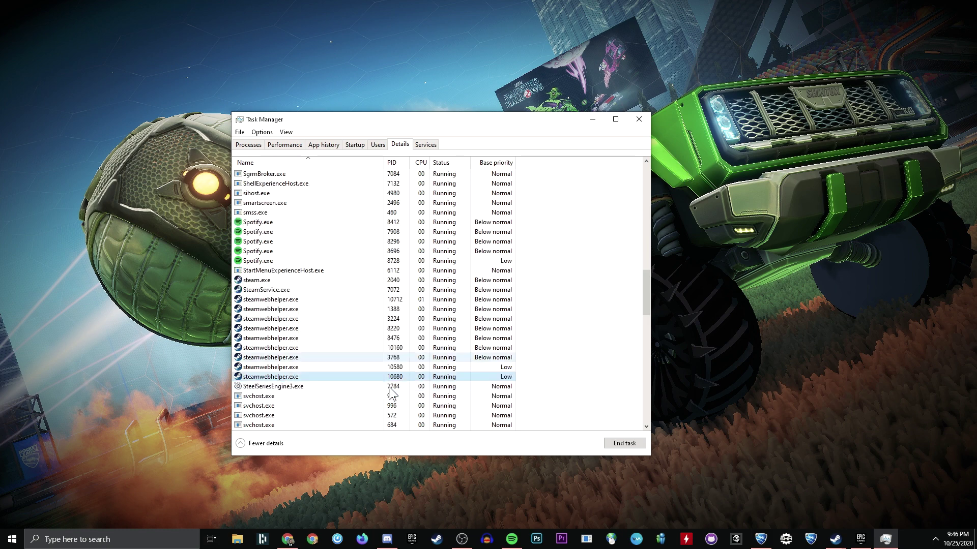
scroll(391, 344, "up", 15)
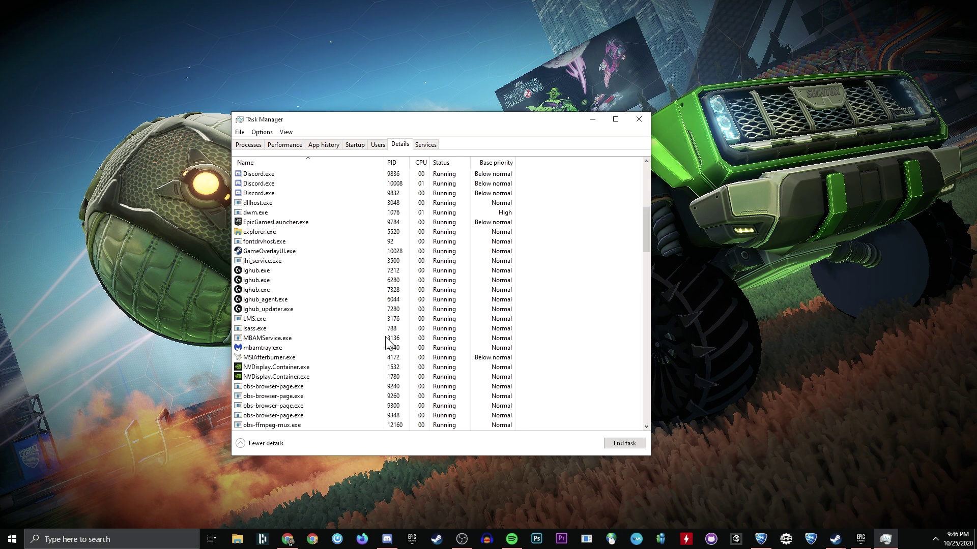
left_click_drag(644, 179, 639, 222)
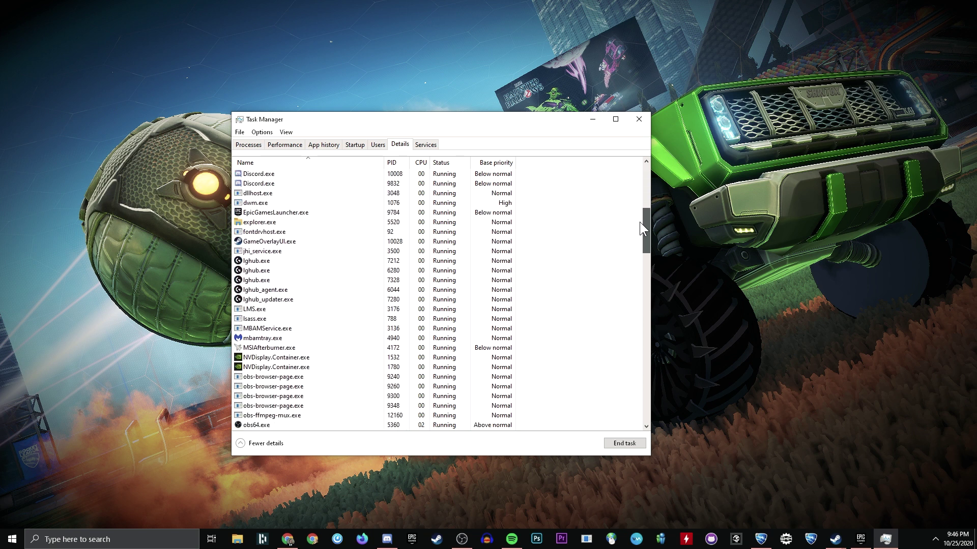
scroll(346, 288, "down", 2)
scroll(315, 265, "up", 2)
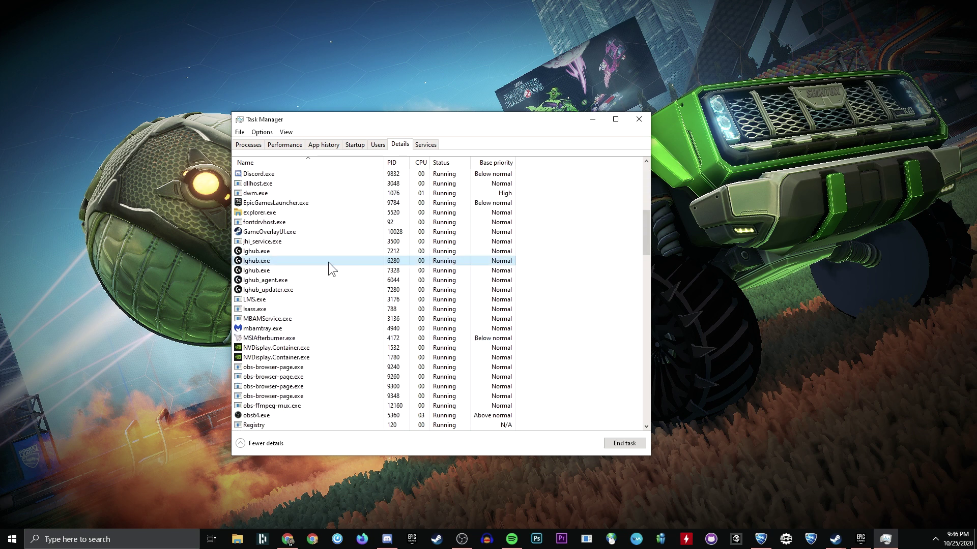
left_click(265, 252)
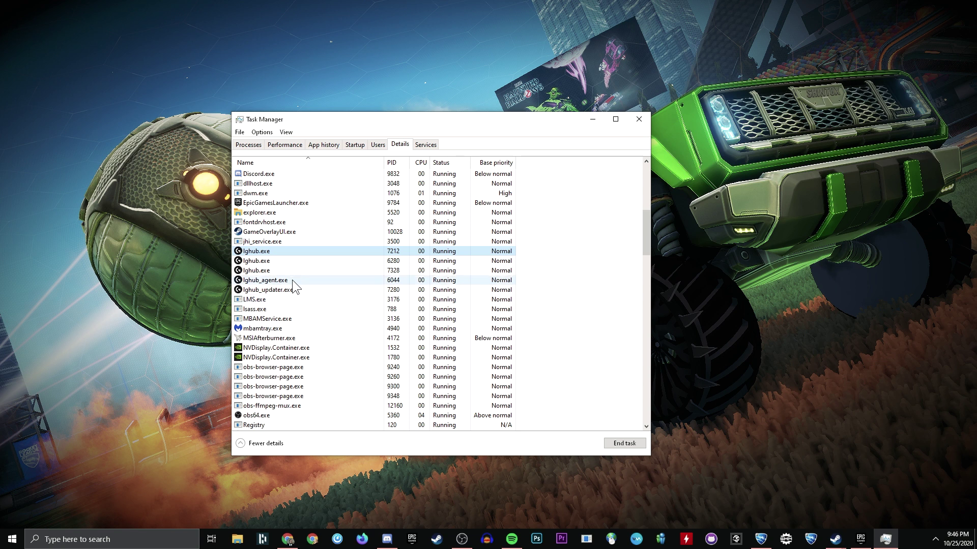
right_click(257, 255)
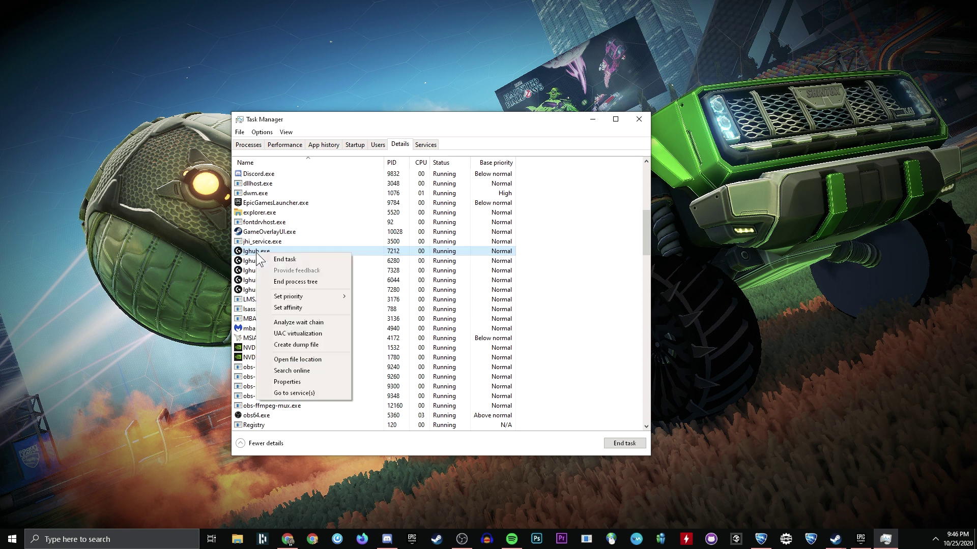
key("Escape")
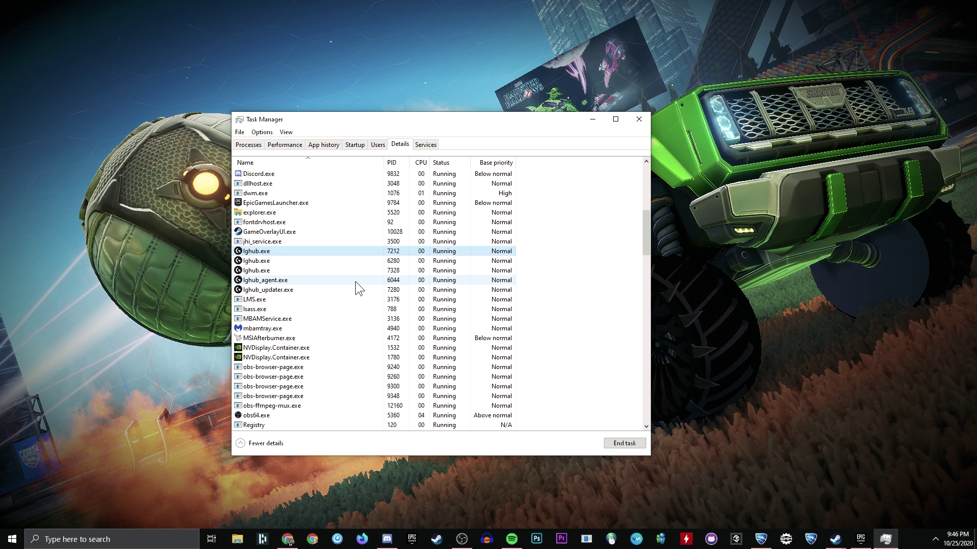
Set RocketLeague.exe to High priority and confirm the priority change.
scroll(355, 283, "down", 1)
scroll(354, 285, "up", 6)
left_click(285, 288)
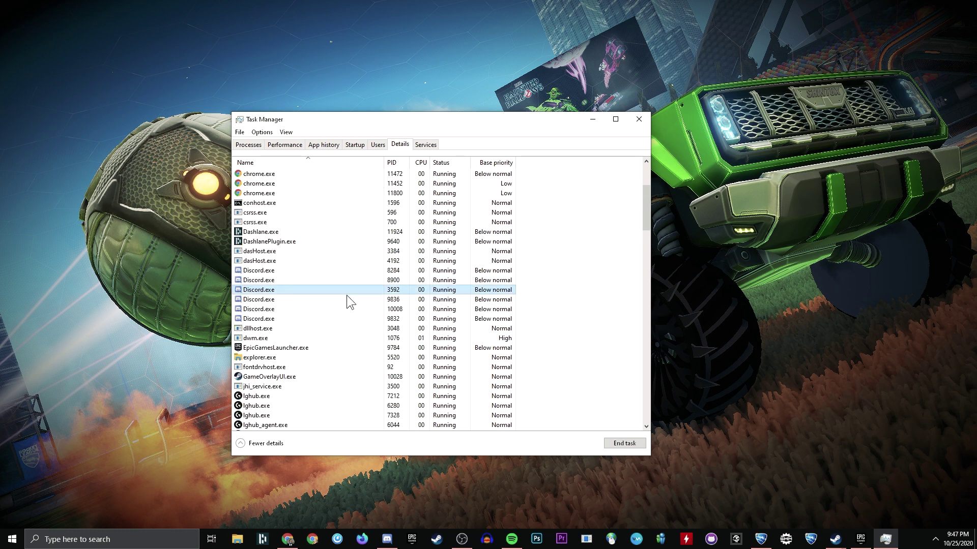
scroll(371, 306, "up", 2)
scroll(401, 313, "down", 15)
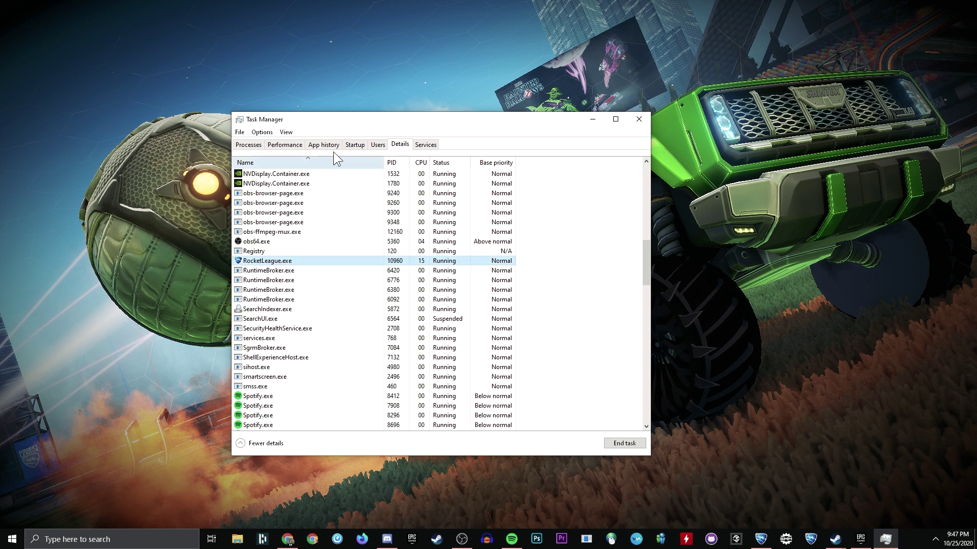
right_click(338, 261)
mouse_move(414, 305)
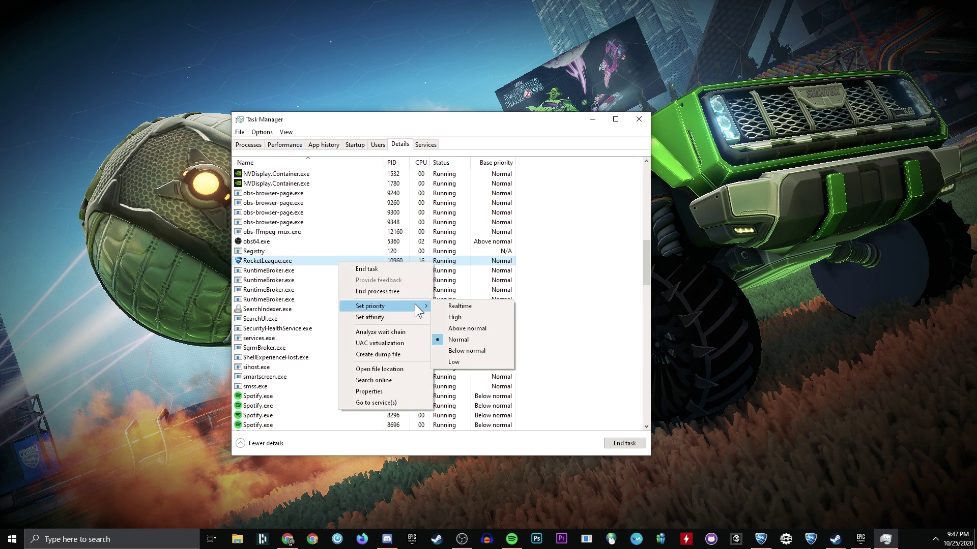
left_click(471, 316)
left_click(497, 284)
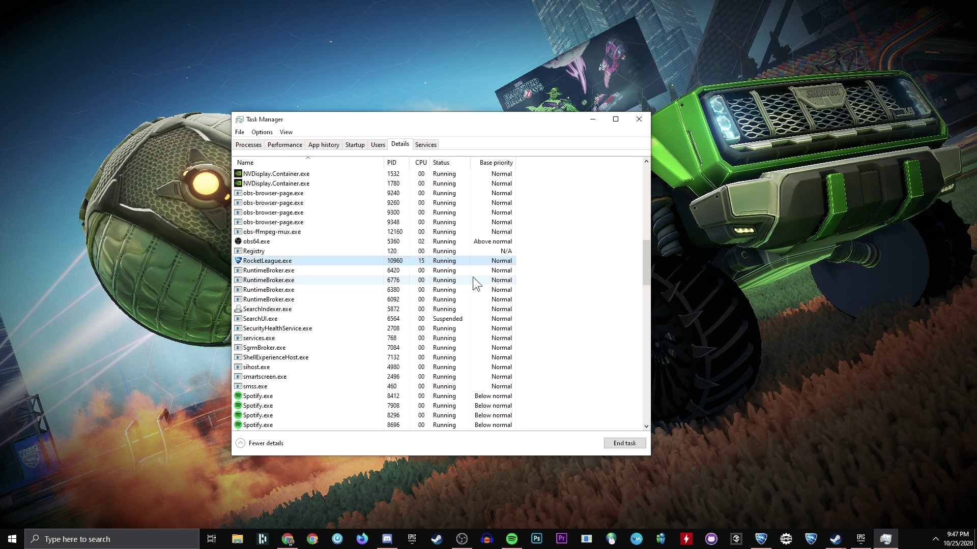
scroll(488, 196, "up", 8)
Sort the Details list by Base priority and scroll through the priority groups.
left_click(495, 159)
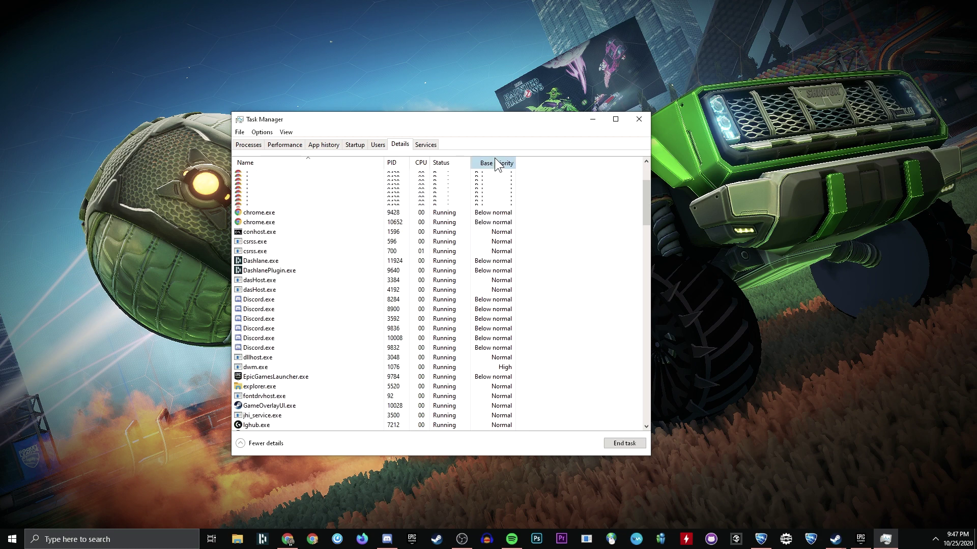
scroll(515, 273, "down", 3)
scroll(452, 227, "down", 20)
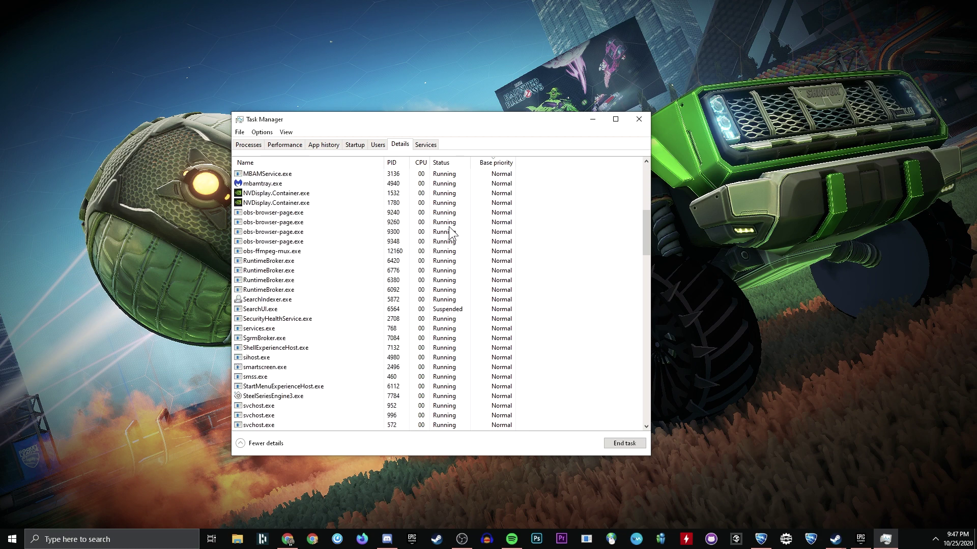
scroll(432, 278, "down", 15)
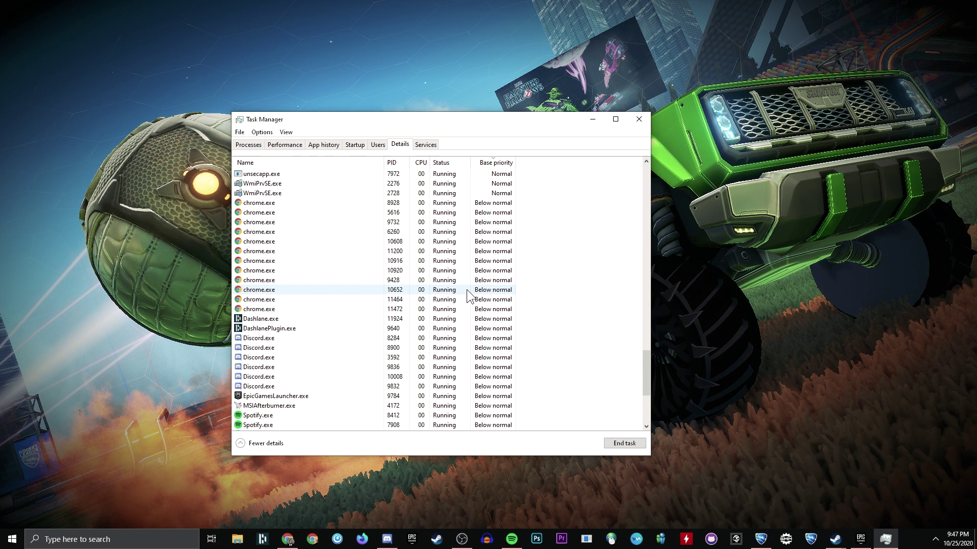
scroll(268, 289, "down", 3)
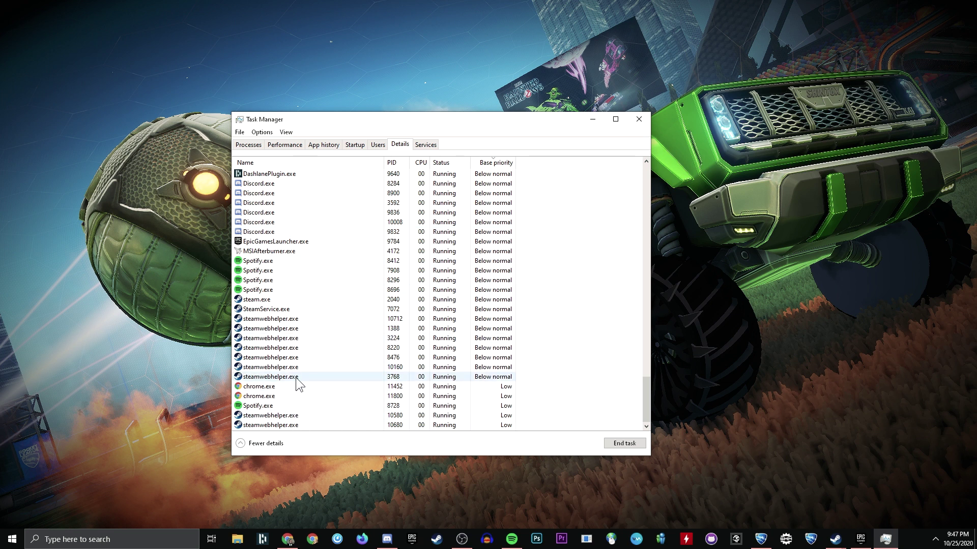
scroll(313, 382, "up", 7)
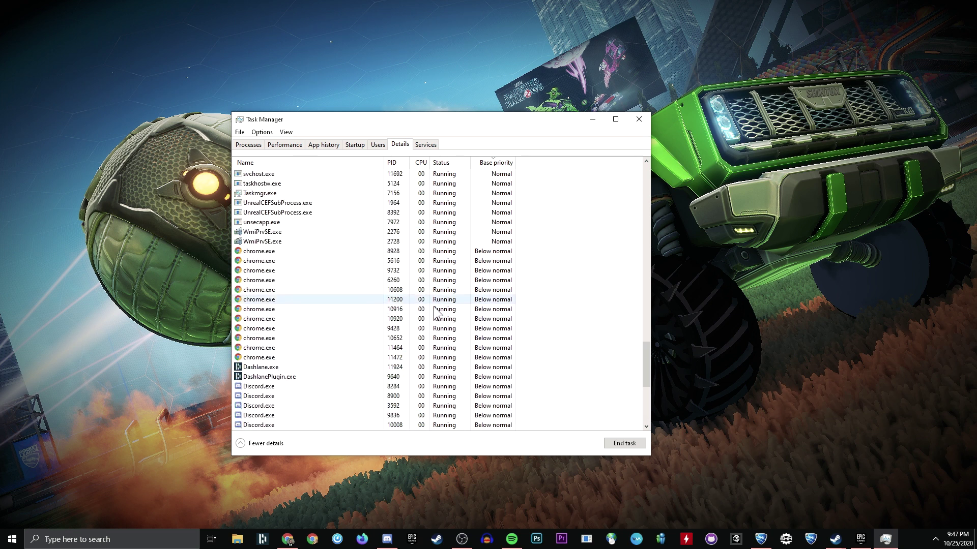
scroll(397, 370, "down", 7)
scroll(376, 422, "up", 7)
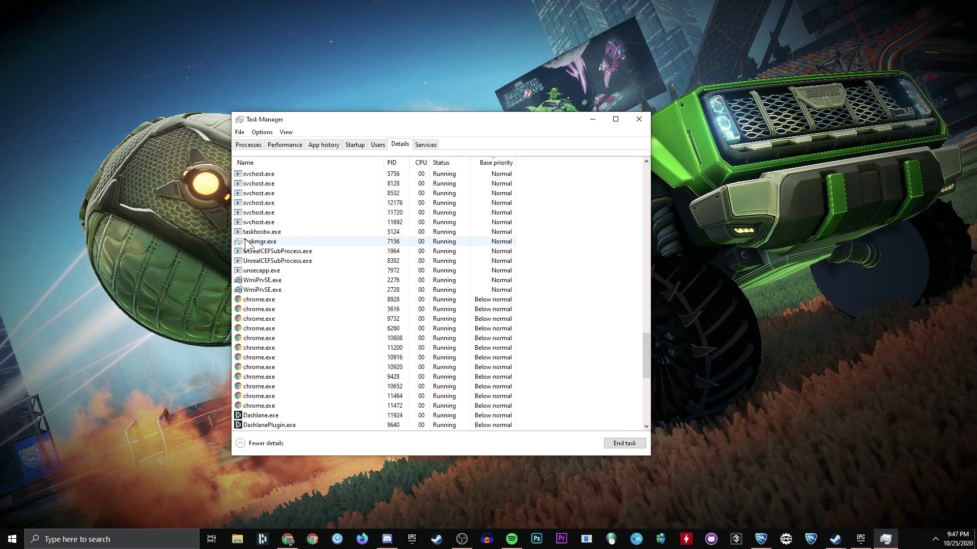
Set both UnrealCEFSubProcess.exe processes to Below normal, confirming each change.
left_click(276, 261)
right_click(258, 251)
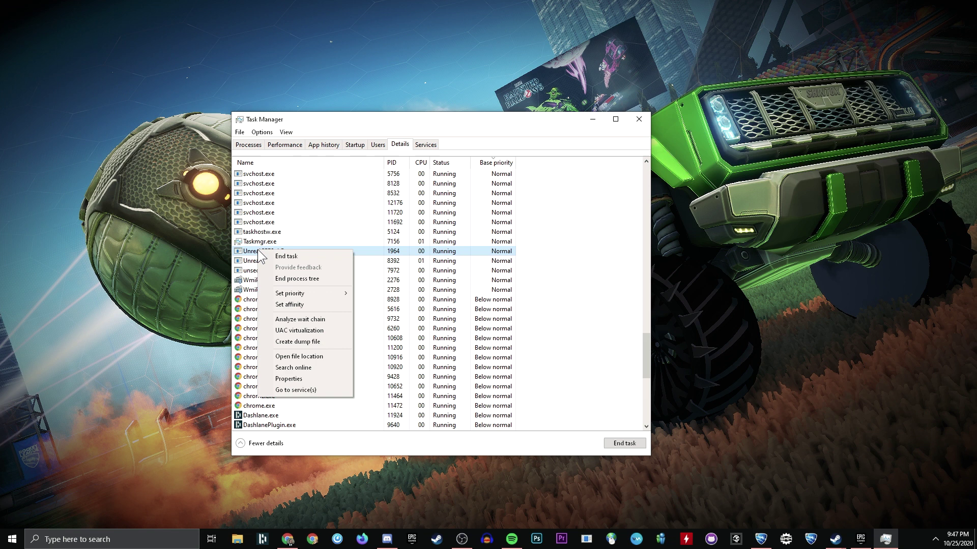
mouse_move(313, 292)
left_click(405, 337)
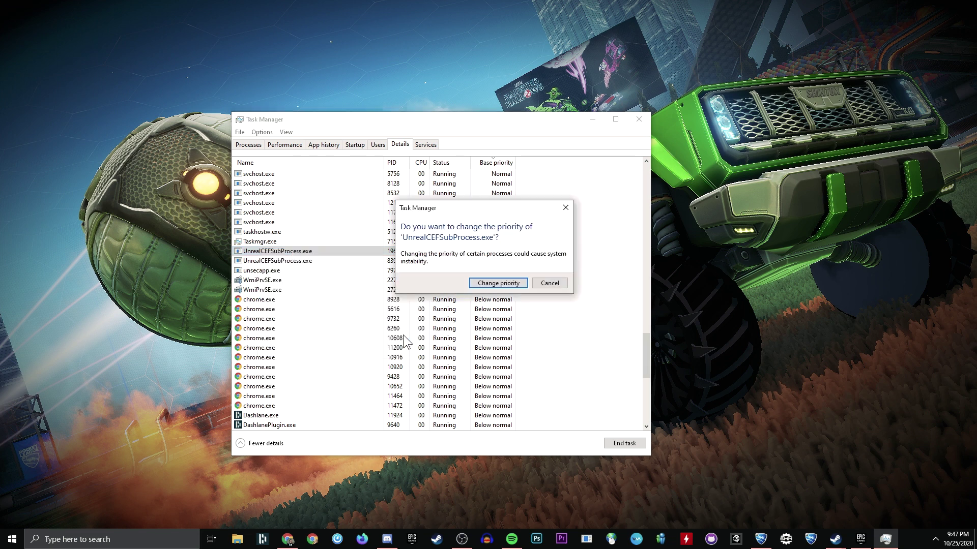
left_click(500, 286)
right_click(294, 254)
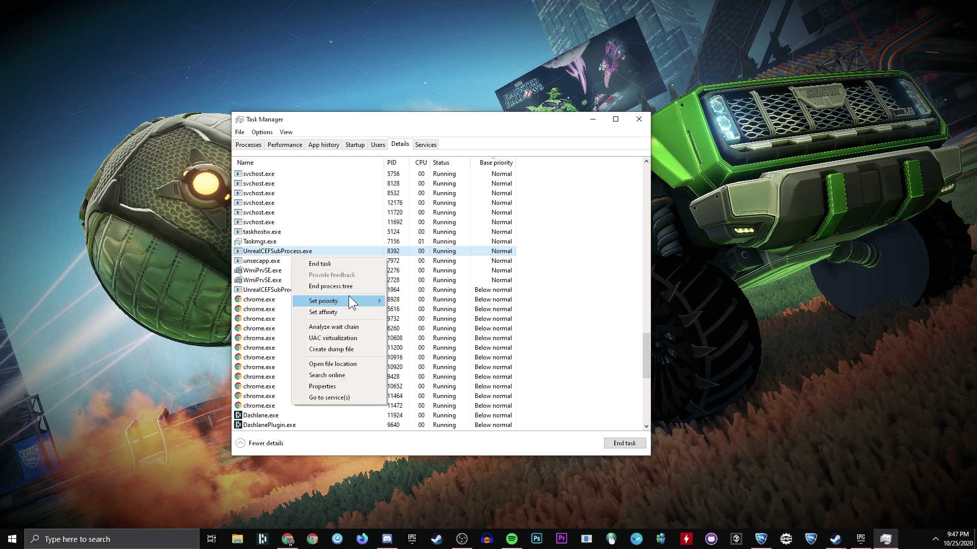
mouse_move(350, 297)
left_click(434, 347)
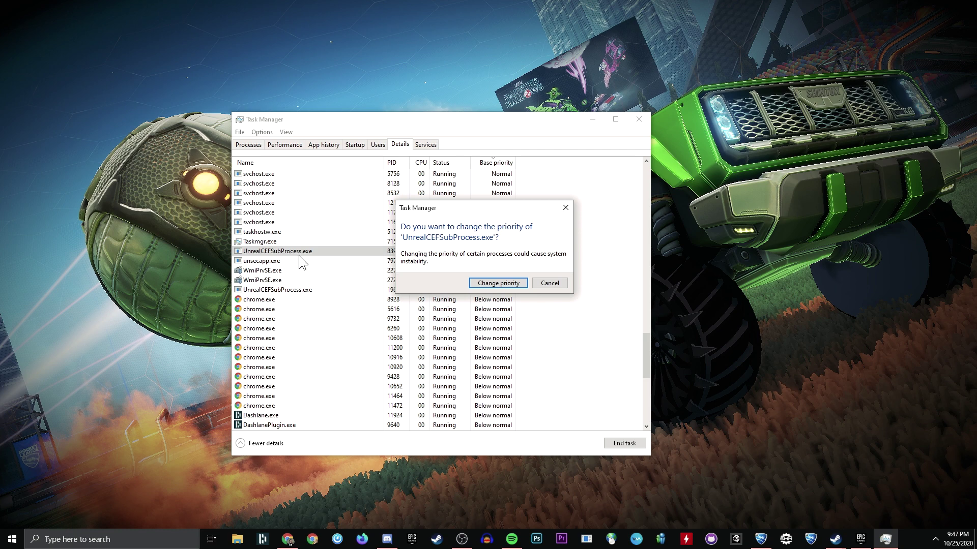
left_click(498, 283)
scroll(401, 343, "up", 9)
scroll(401, 343, "up", 20)
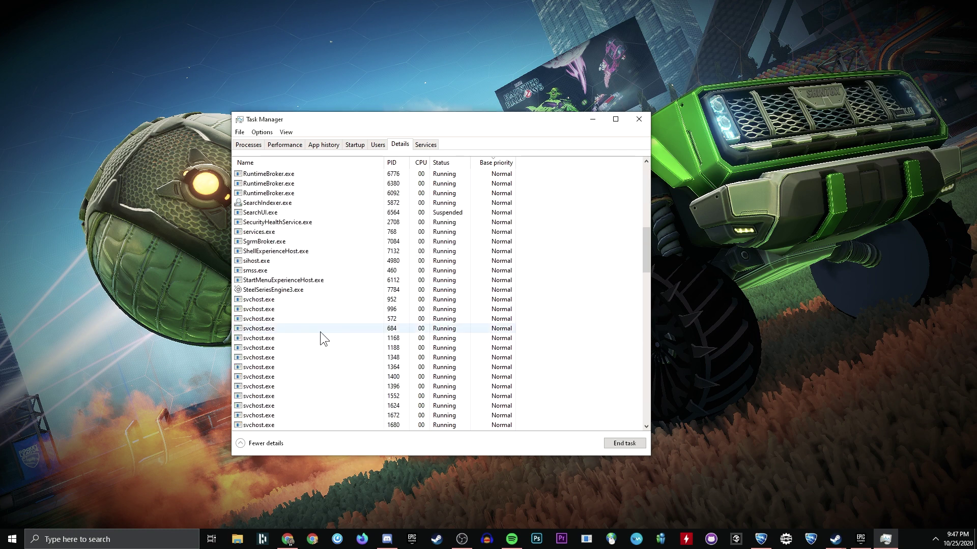
scroll(272, 328, "up", 3)
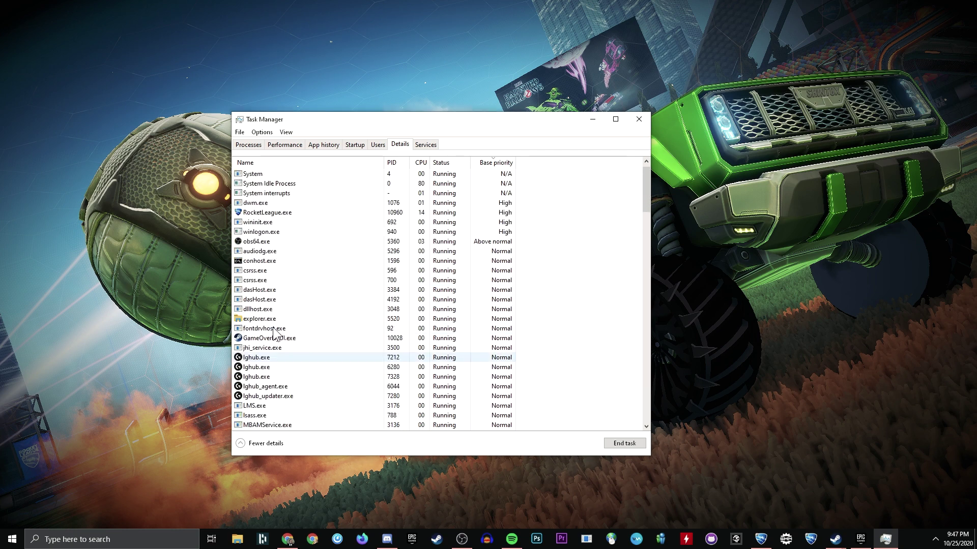
Set GameOverlayUI.exe to Below normal and confirm the change.
right_click(285, 338)
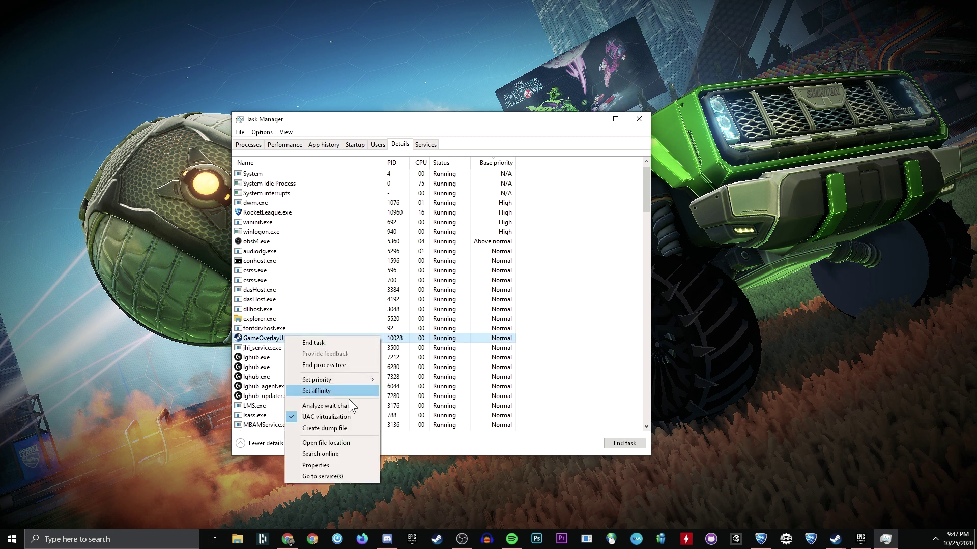
mouse_move(349, 378)
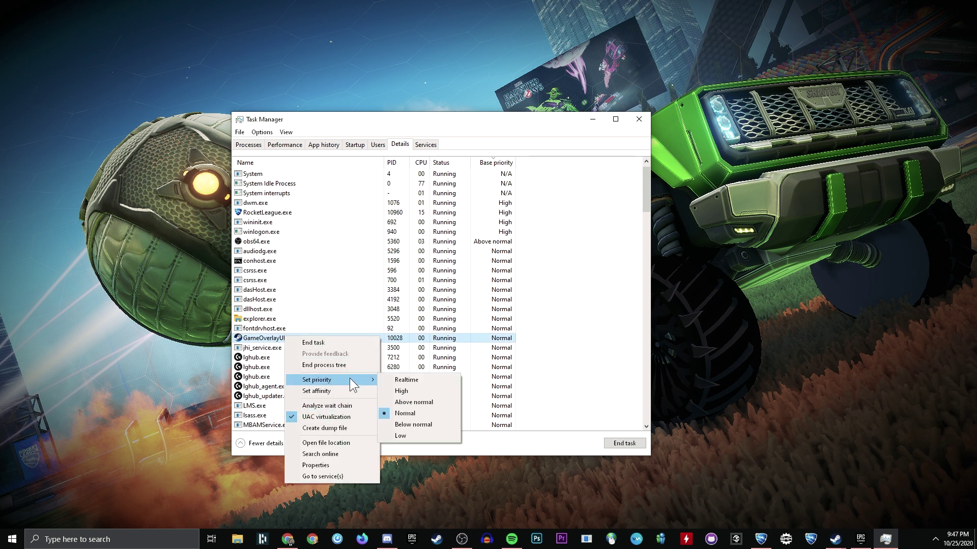
left_click(411, 423)
left_click(482, 283)
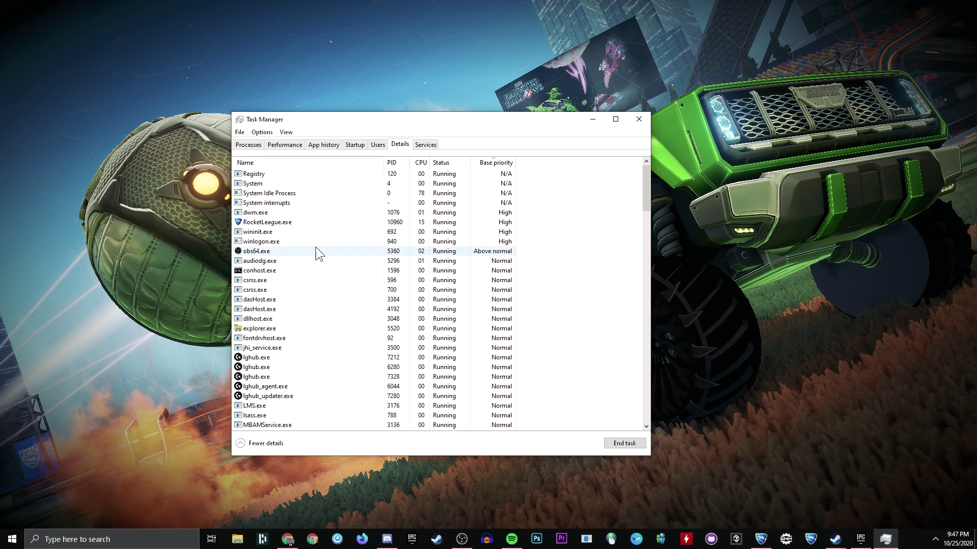
scroll(394, 244, "down", 4)
scroll(401, 273, "down", 15)
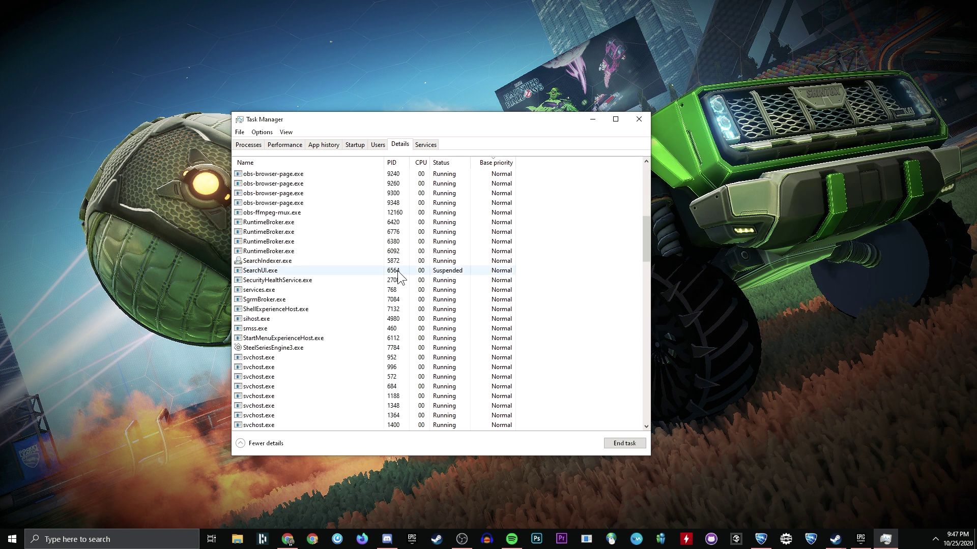
scroll(369, 255, "down", 3)
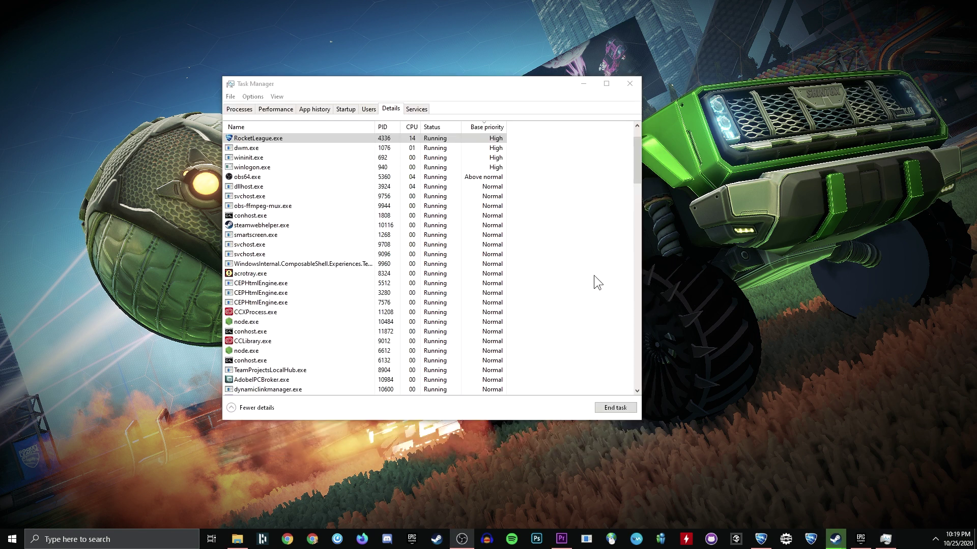
Minimize Task Manager to check the Rocket League taskbar preview, then restore it with Ctrl+Shift+Esc.
left_click(583, 83)
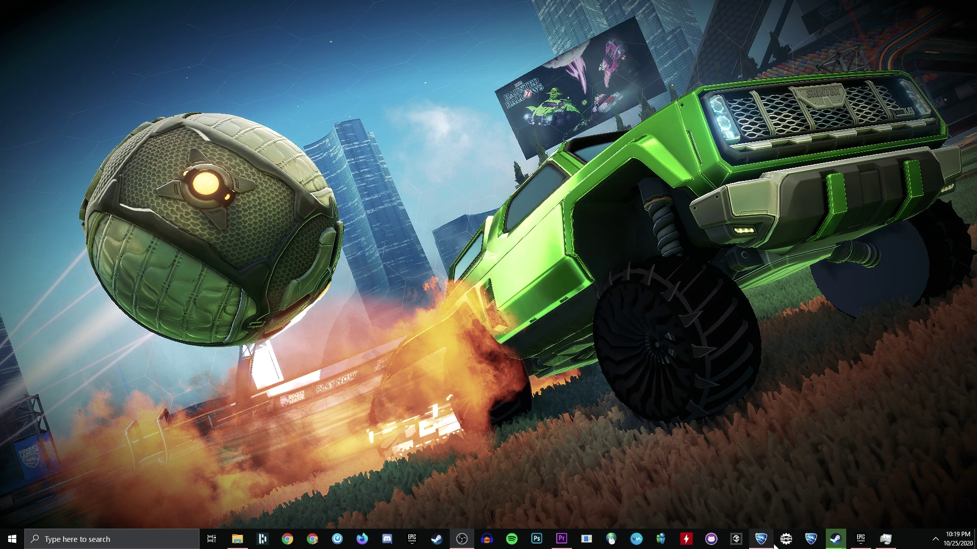
mouse_move(761, 538)
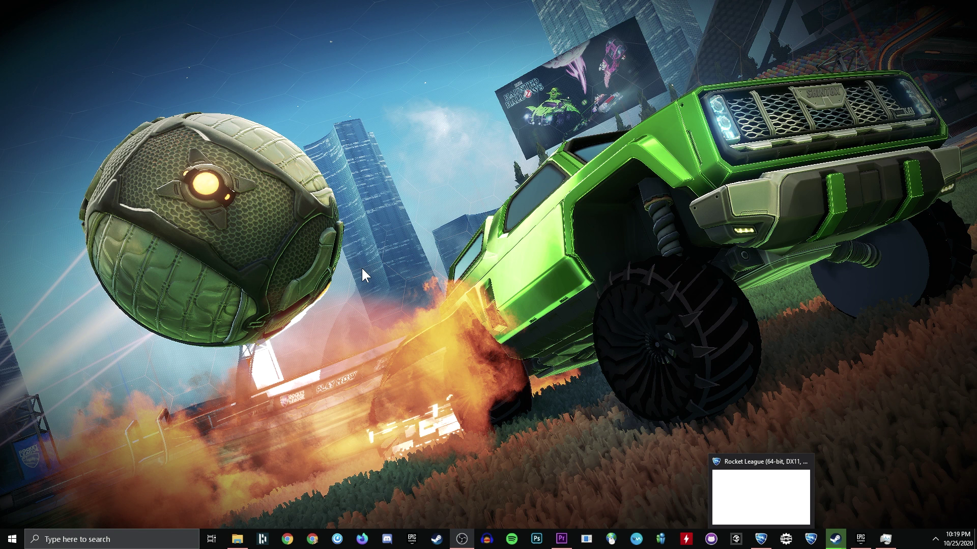
key("ctrl+shift+Escape")
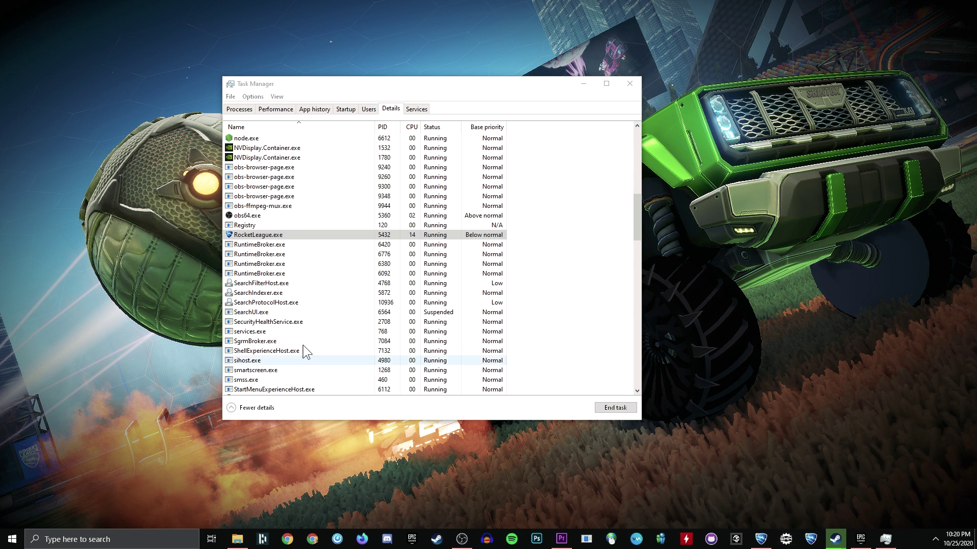
Raise RocketLeague.exe (PID 5432) from Below normal to High and confirm.
left_click(493, 237)
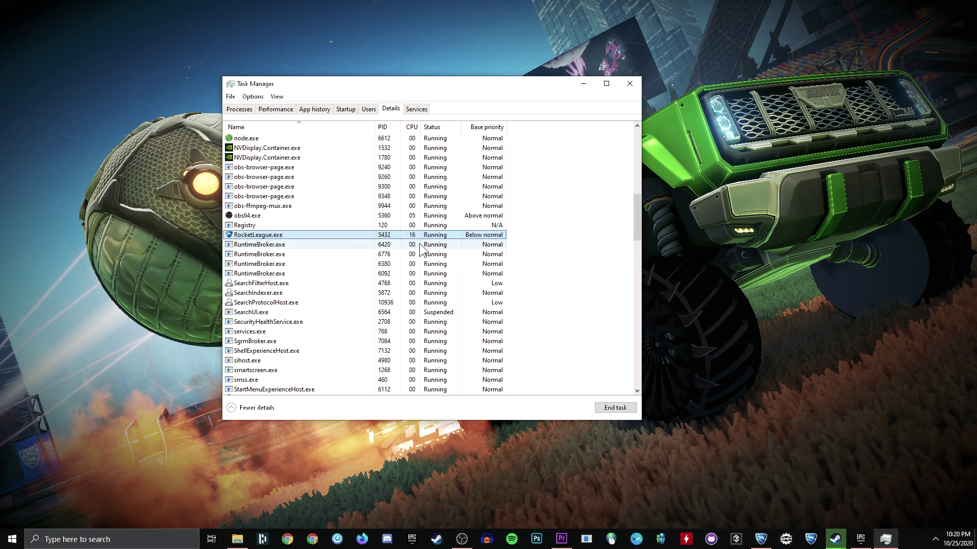
right_click(285, 237)
mouse_move(337, 283)
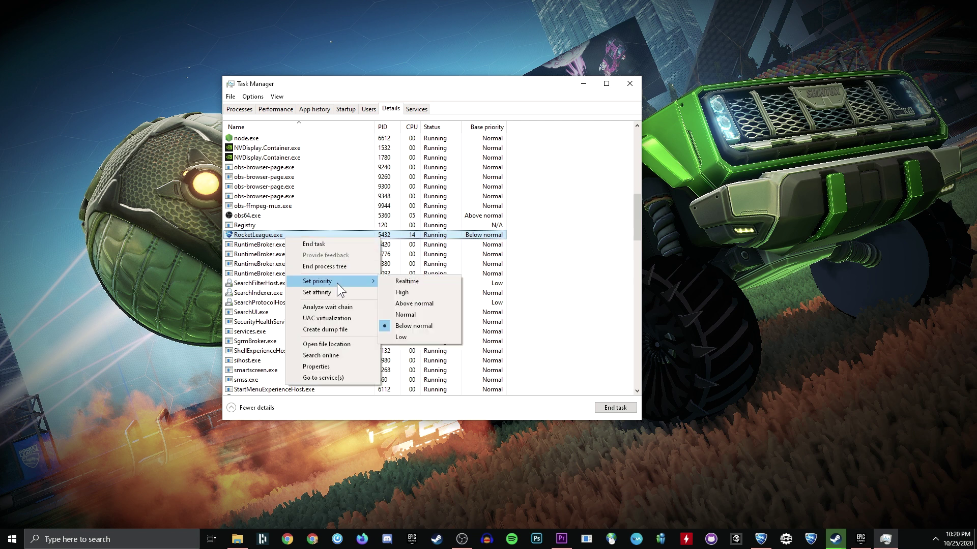
left_click(407, 292)
left_click(498, 283)
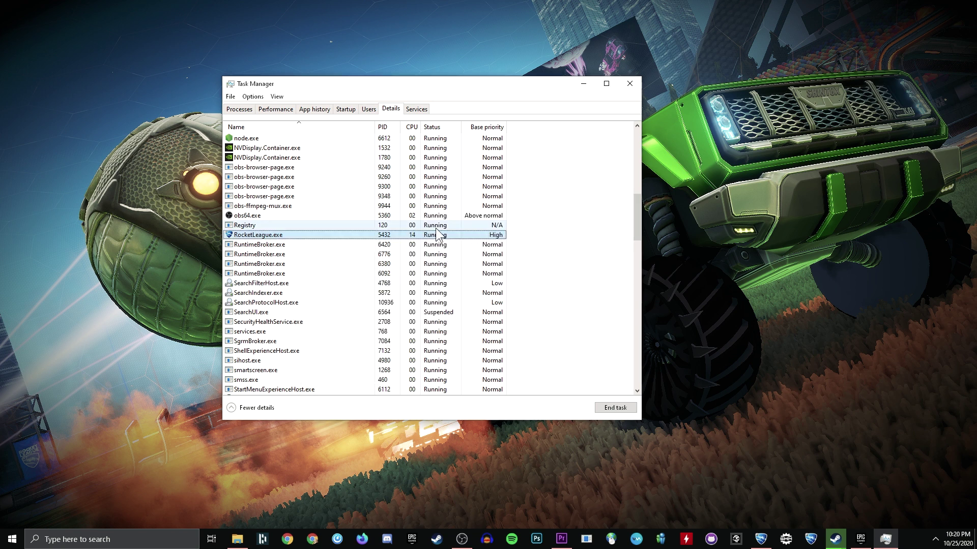
left_click(763, 401)
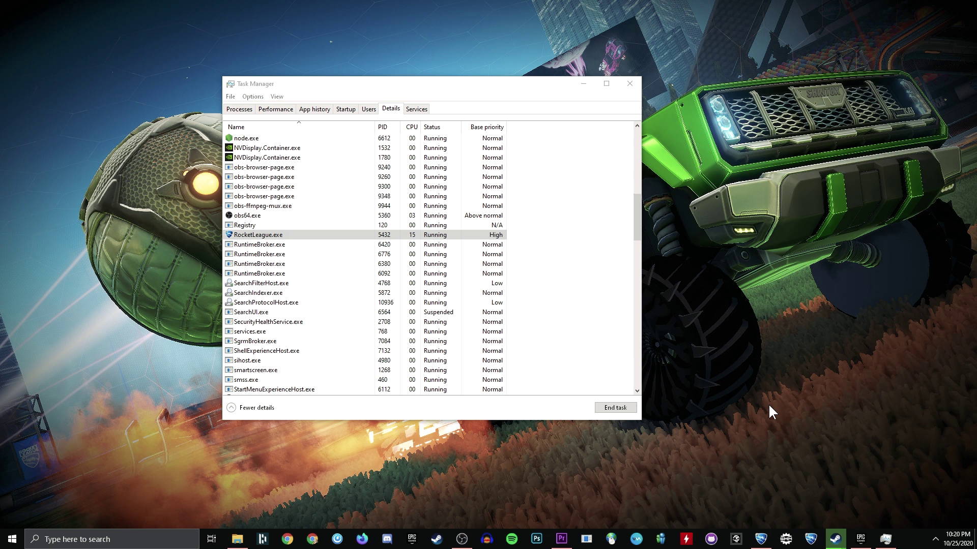